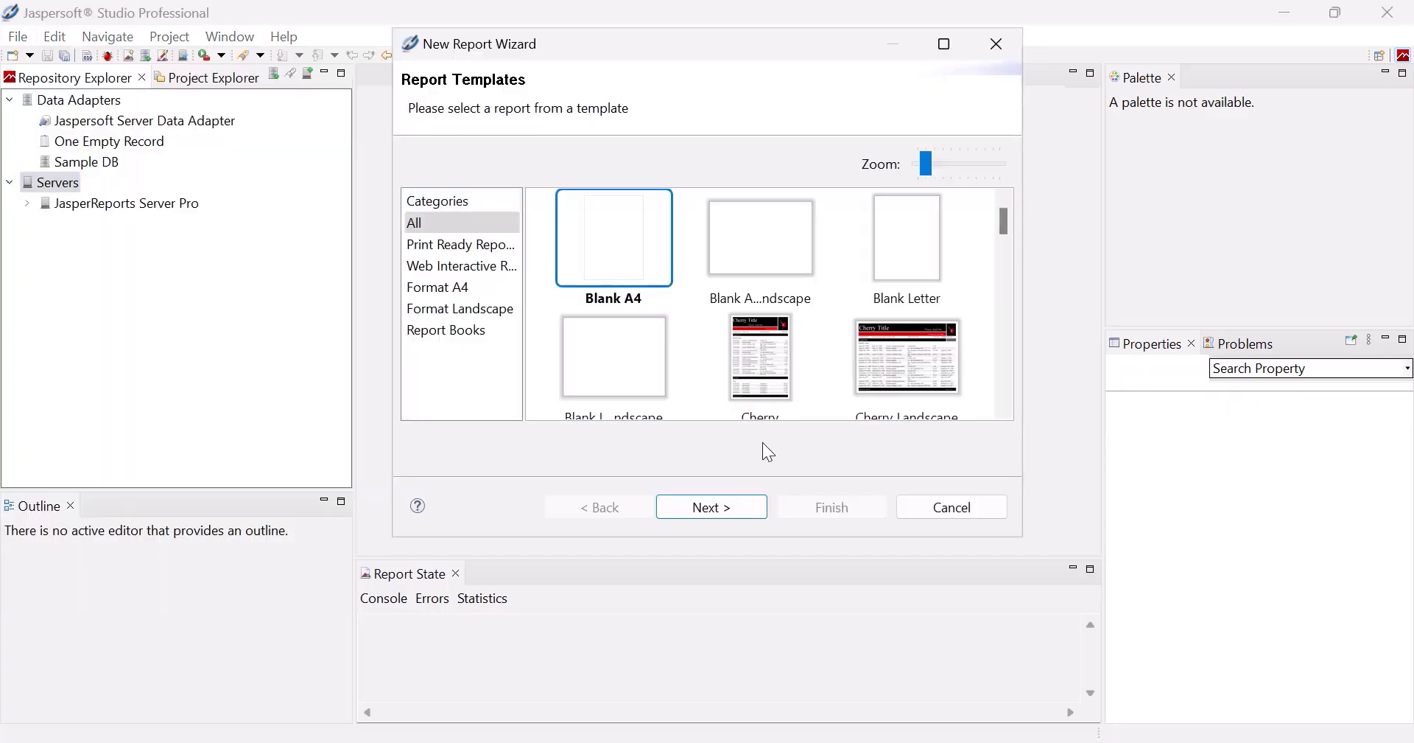
Step: Finish the new-report wizard using the Blank A4 template
click(719, 508)
click(718, 507)
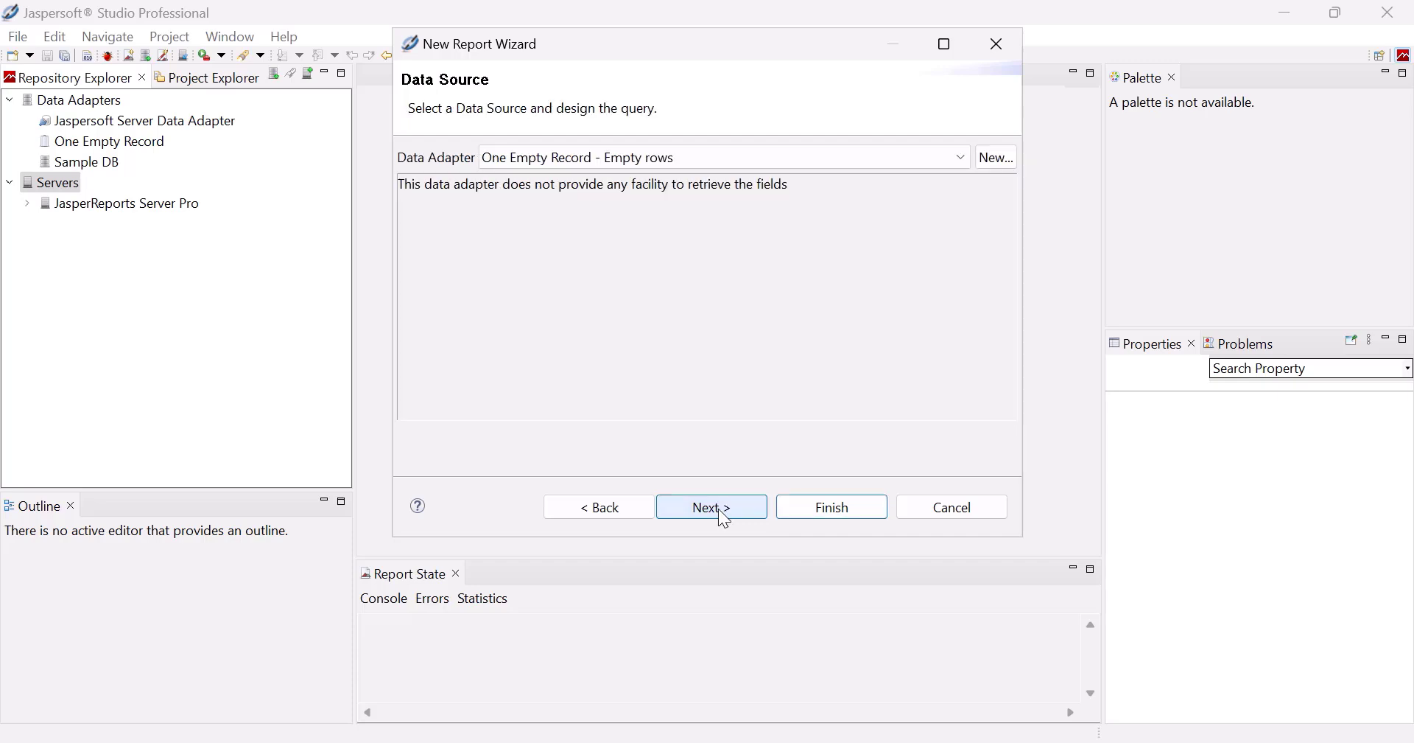
click(719, 508)
click(823, 513)
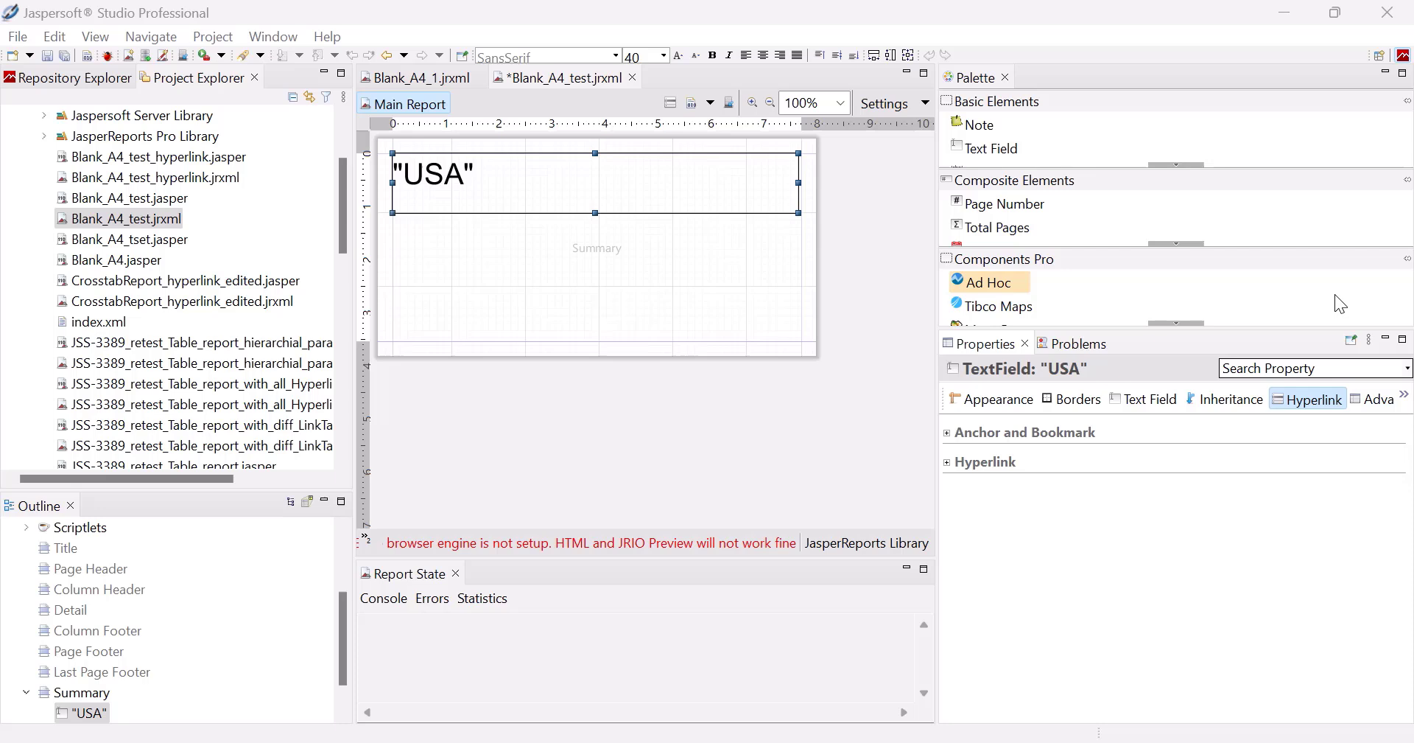
Step: Set the USA text field's hyperlink Link Type to dashlet
click(1307, 400)
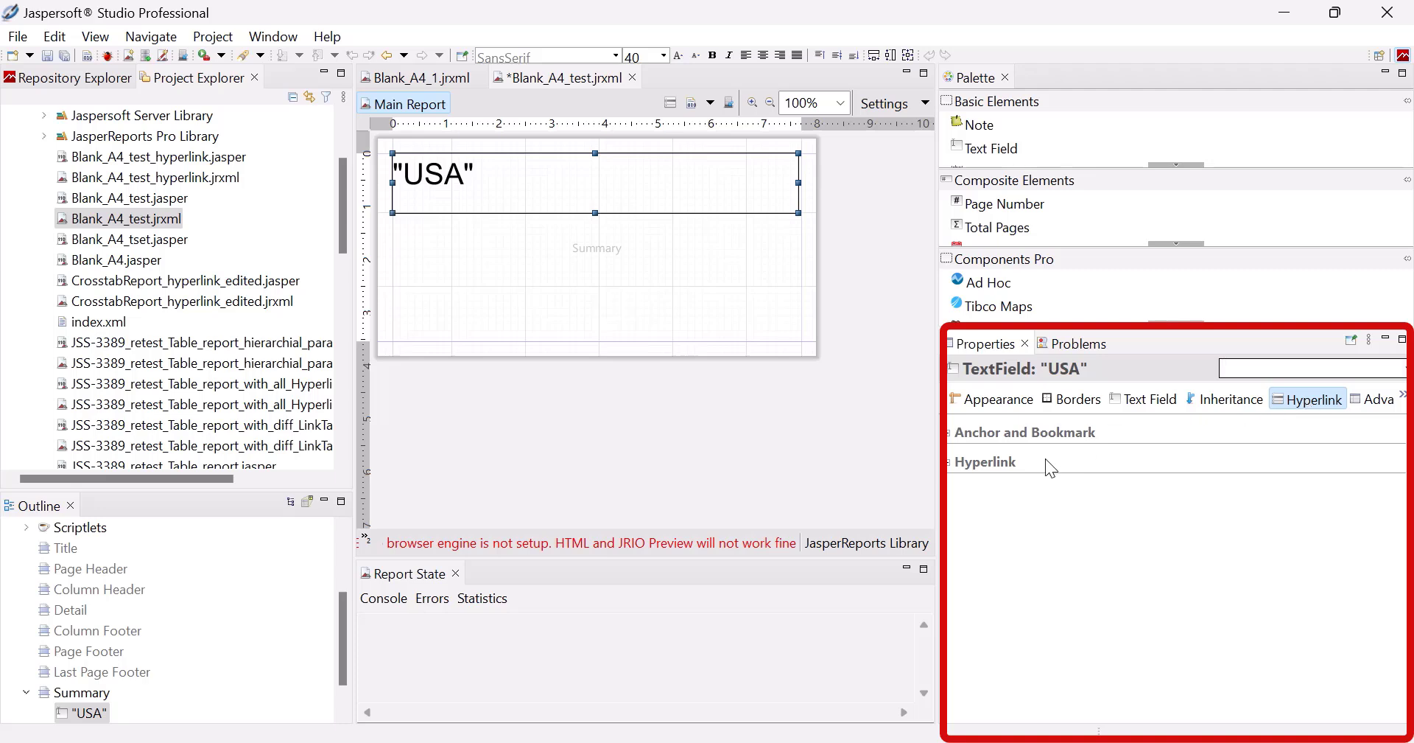
click(956, 466)
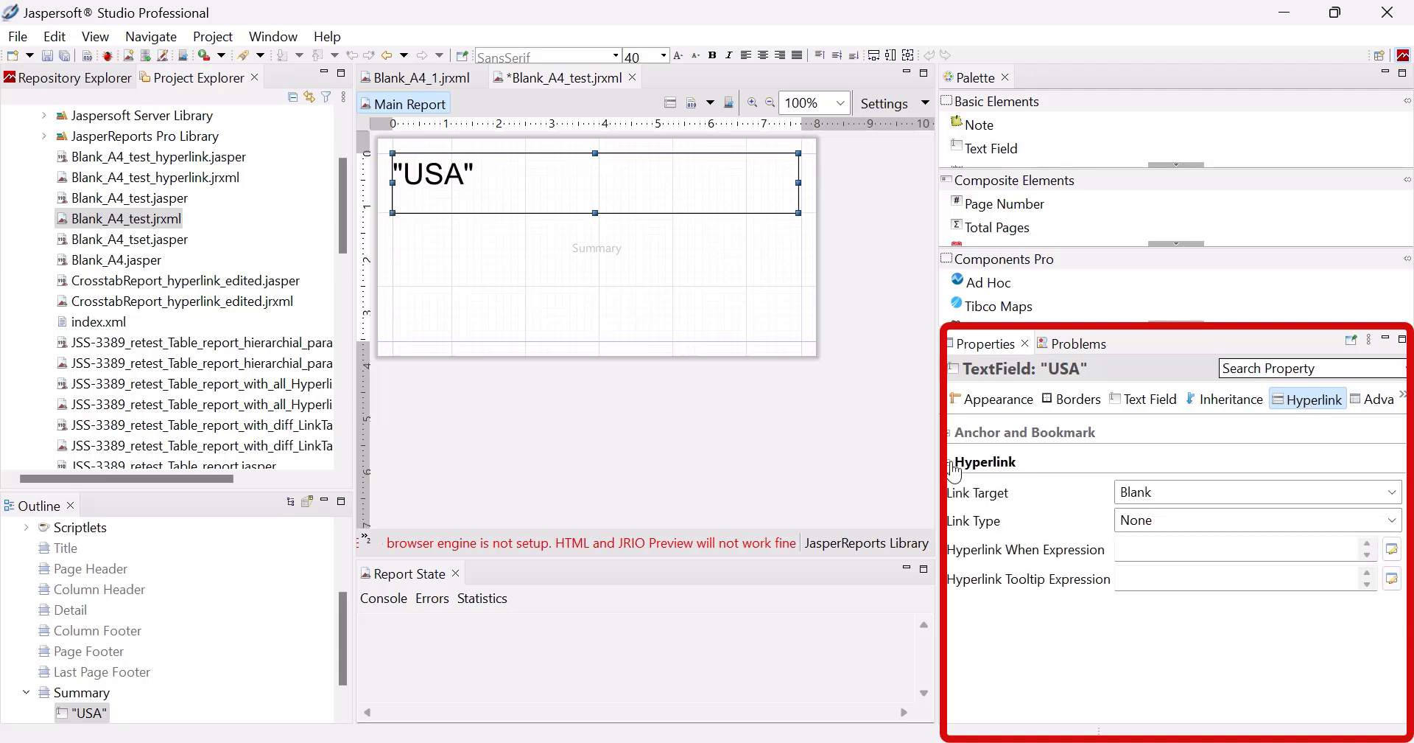
click(1394, 521)
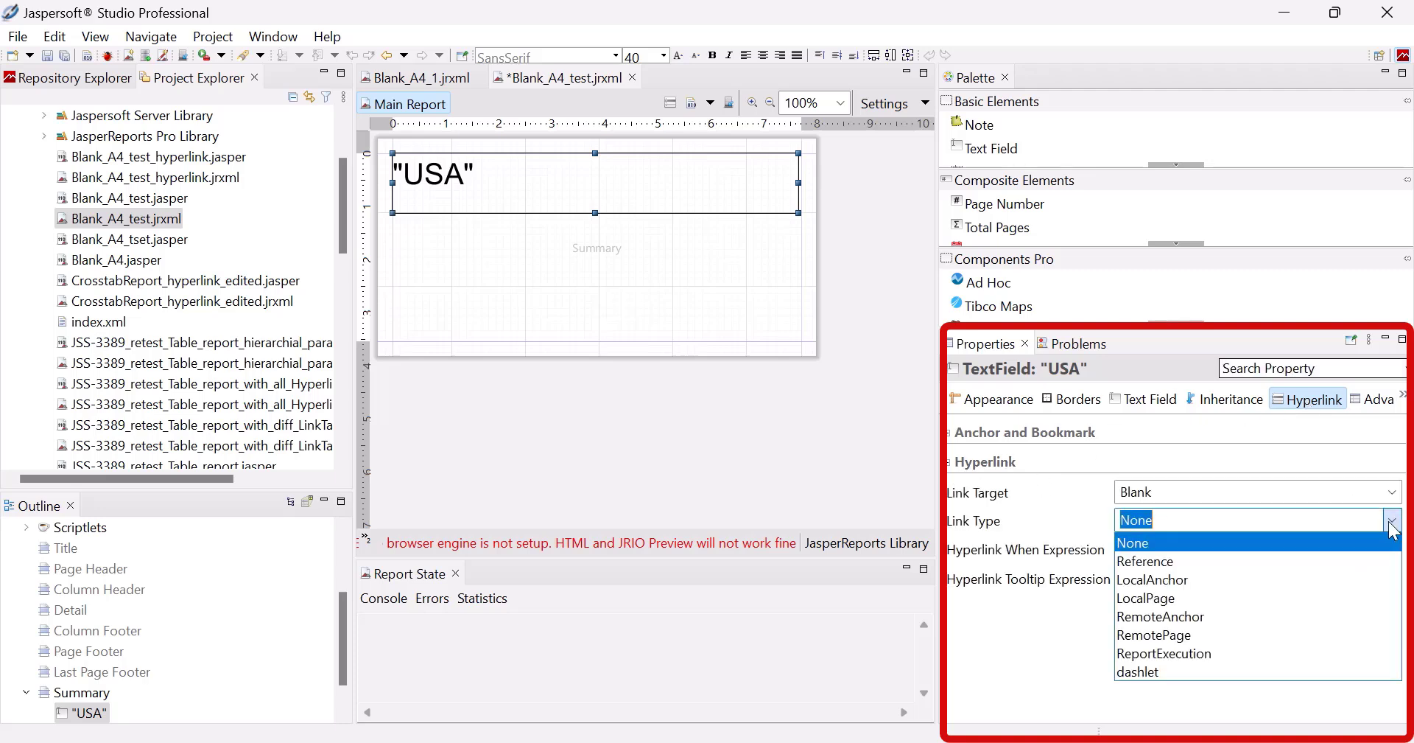
click(1228, 670)
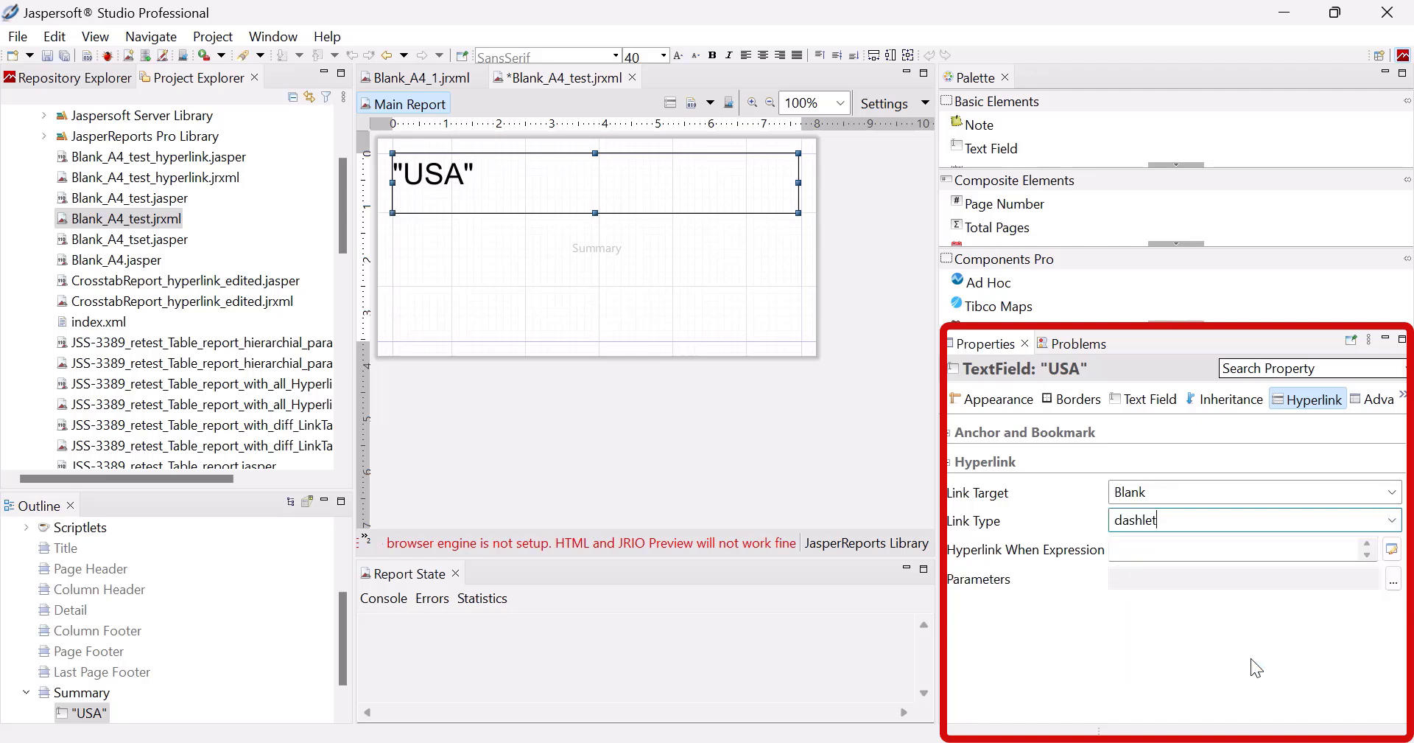
Step: Add a hyperlink parameter Country with expression "USA" to the USA field
click(1393, 581)
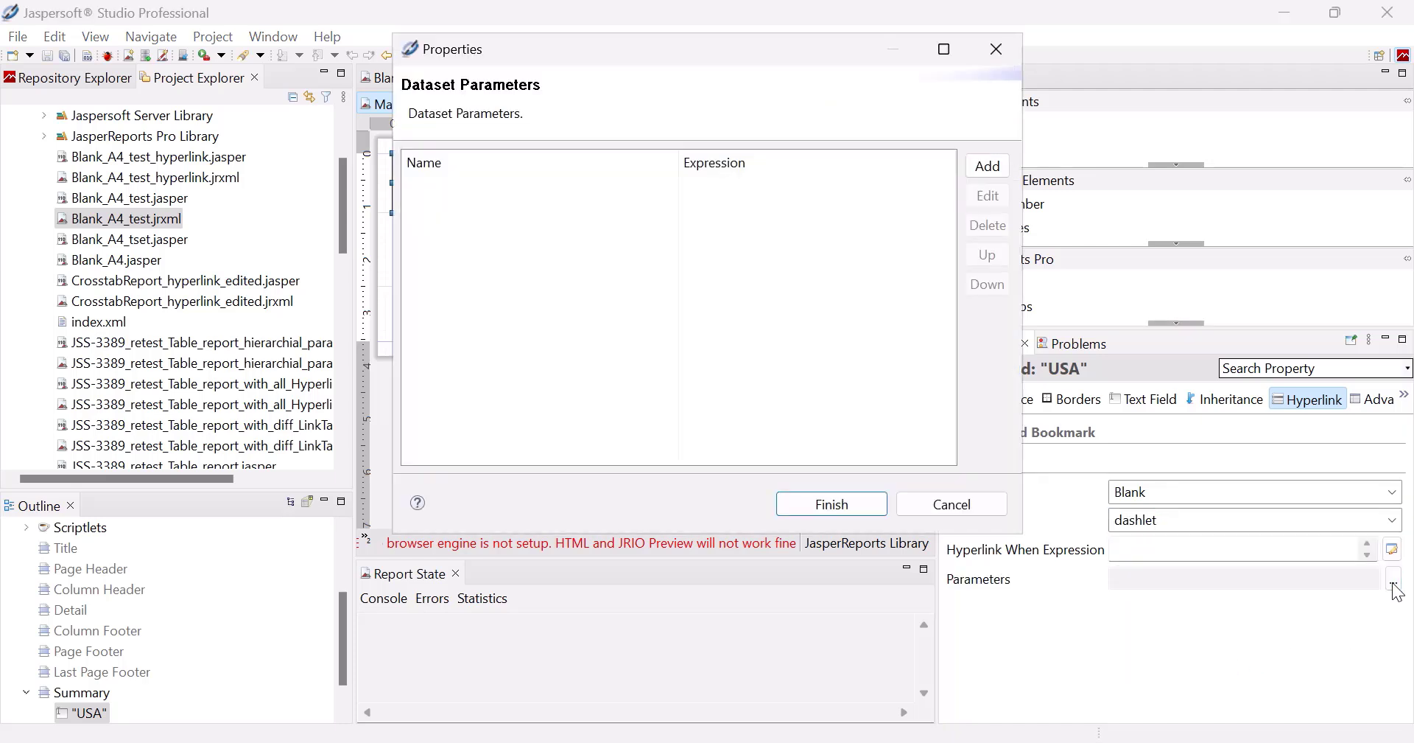
click(991, 169)
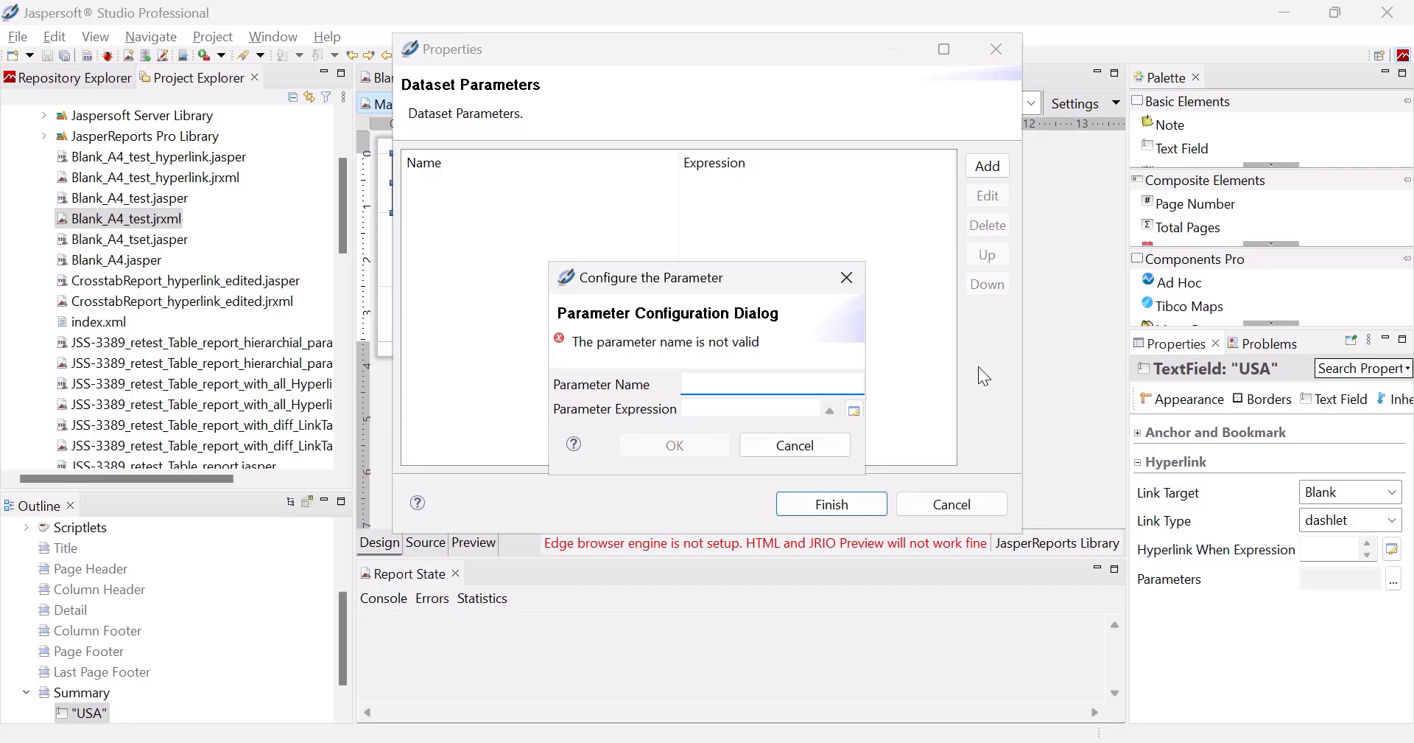
text(Country)
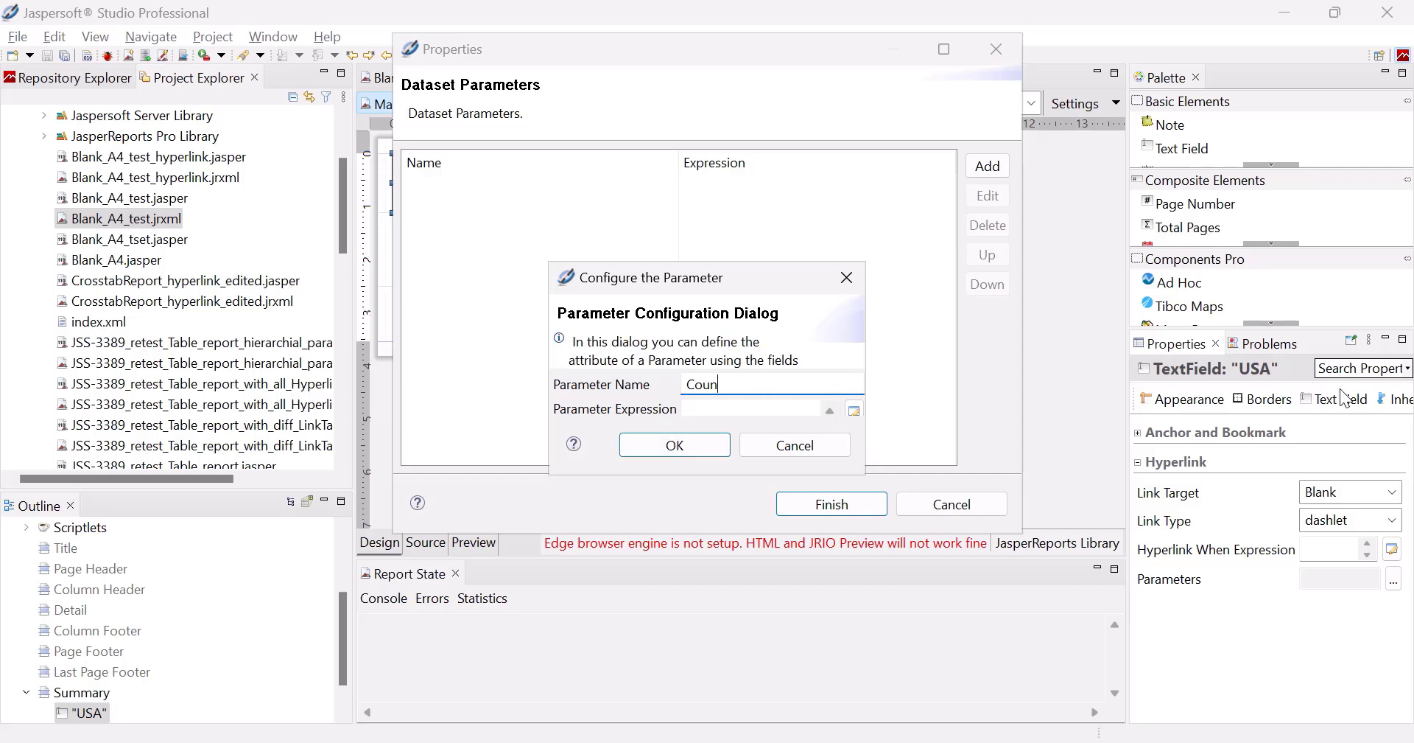
click(809, 408)
text("USA")
click(676, 448)
click(823, 509)
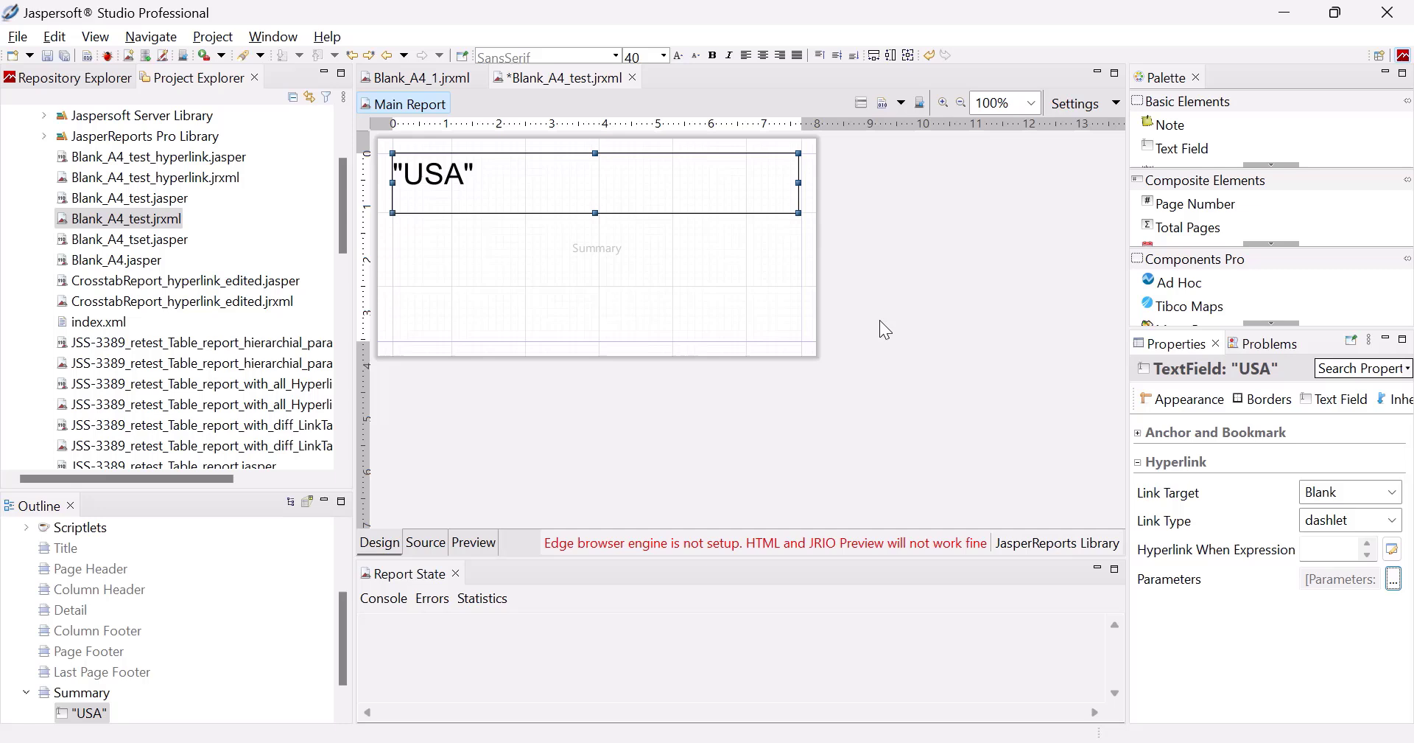
Step: Publish the report to JasperReports Server and dismiss the success message
key(ctrl+s)
click(732, 386)
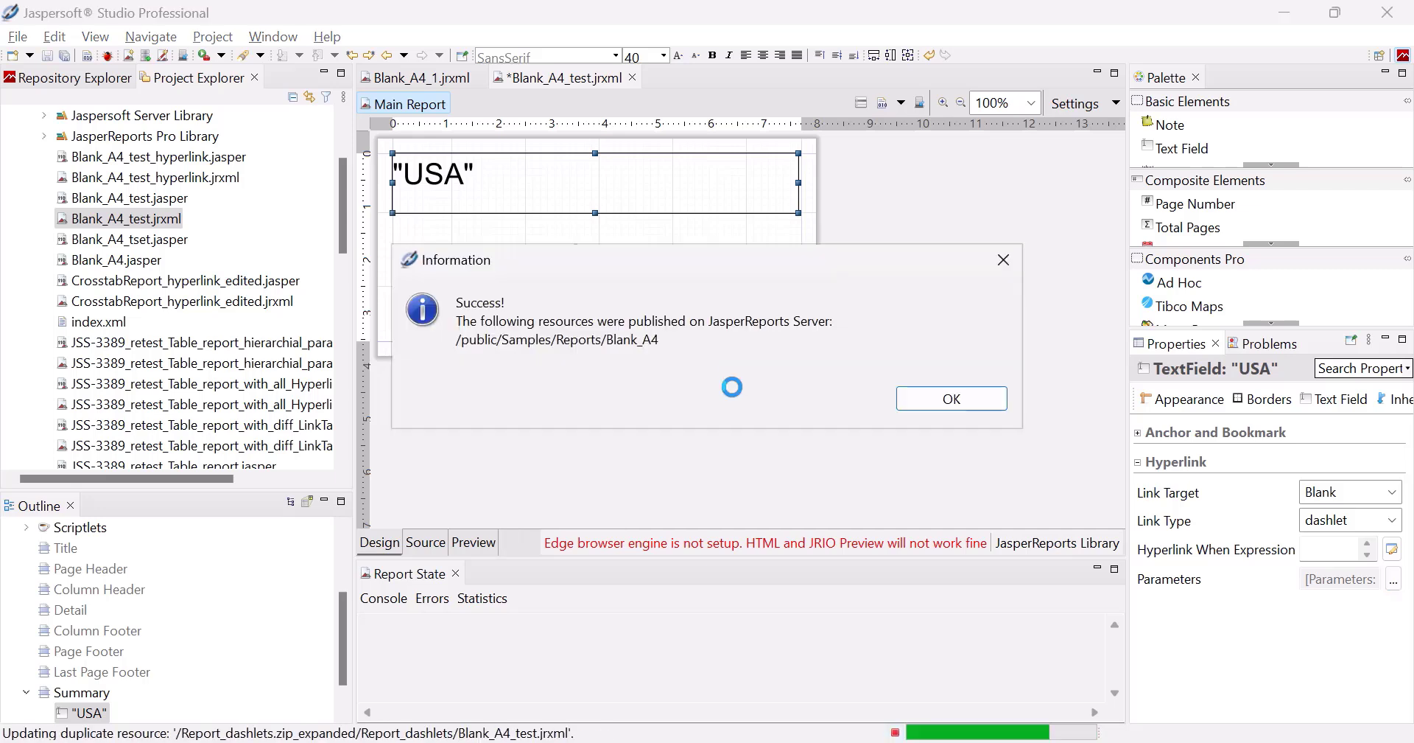
click(954, 398)
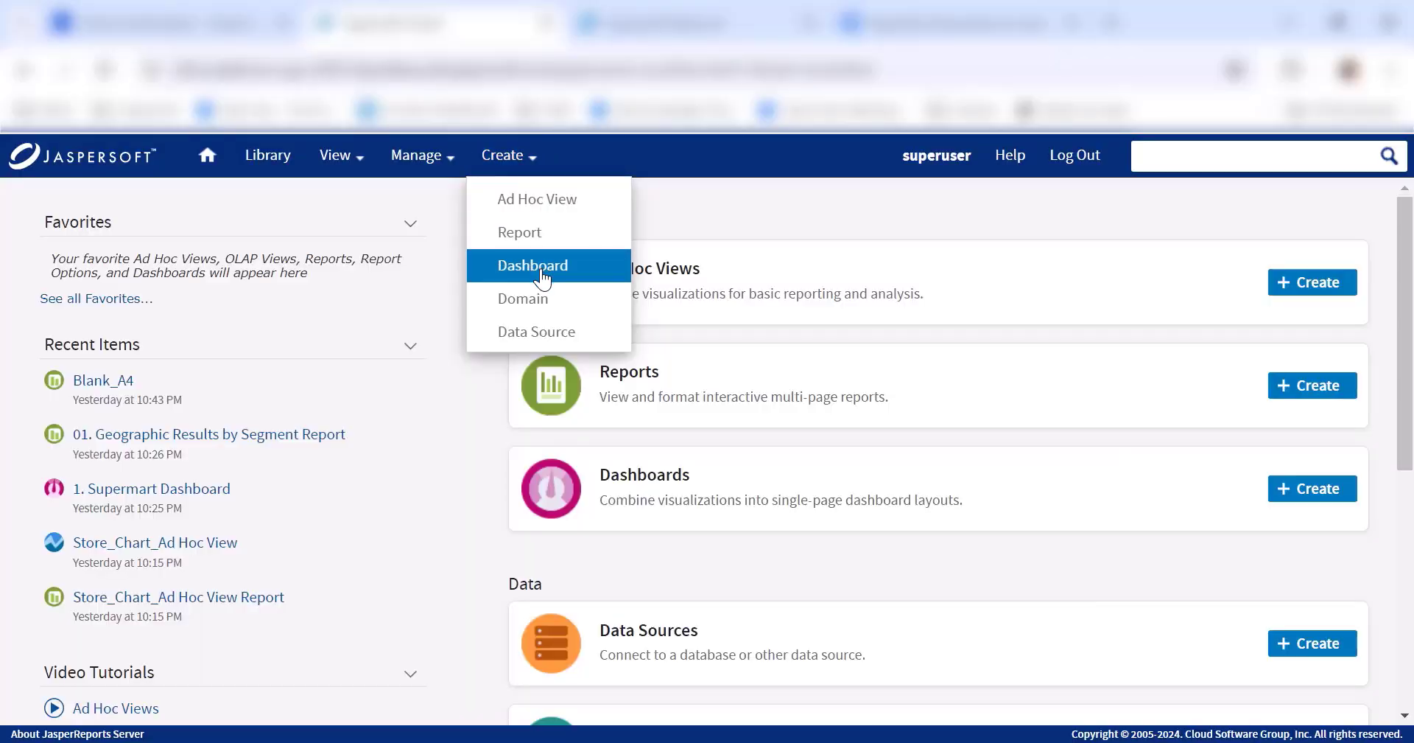
Step: Create a new dashboard and drag the Blank A4 report onto its canvas
click(543, 277)
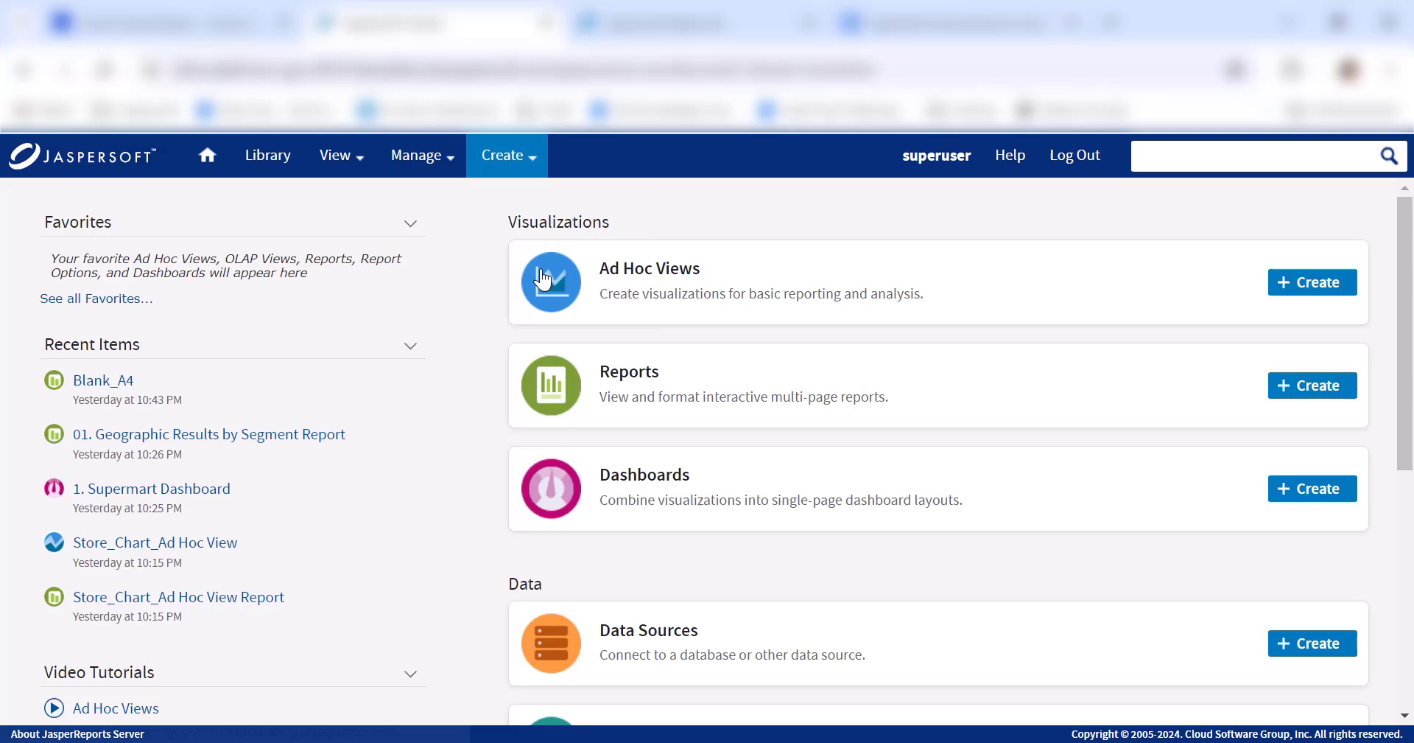
text(Blank A4)
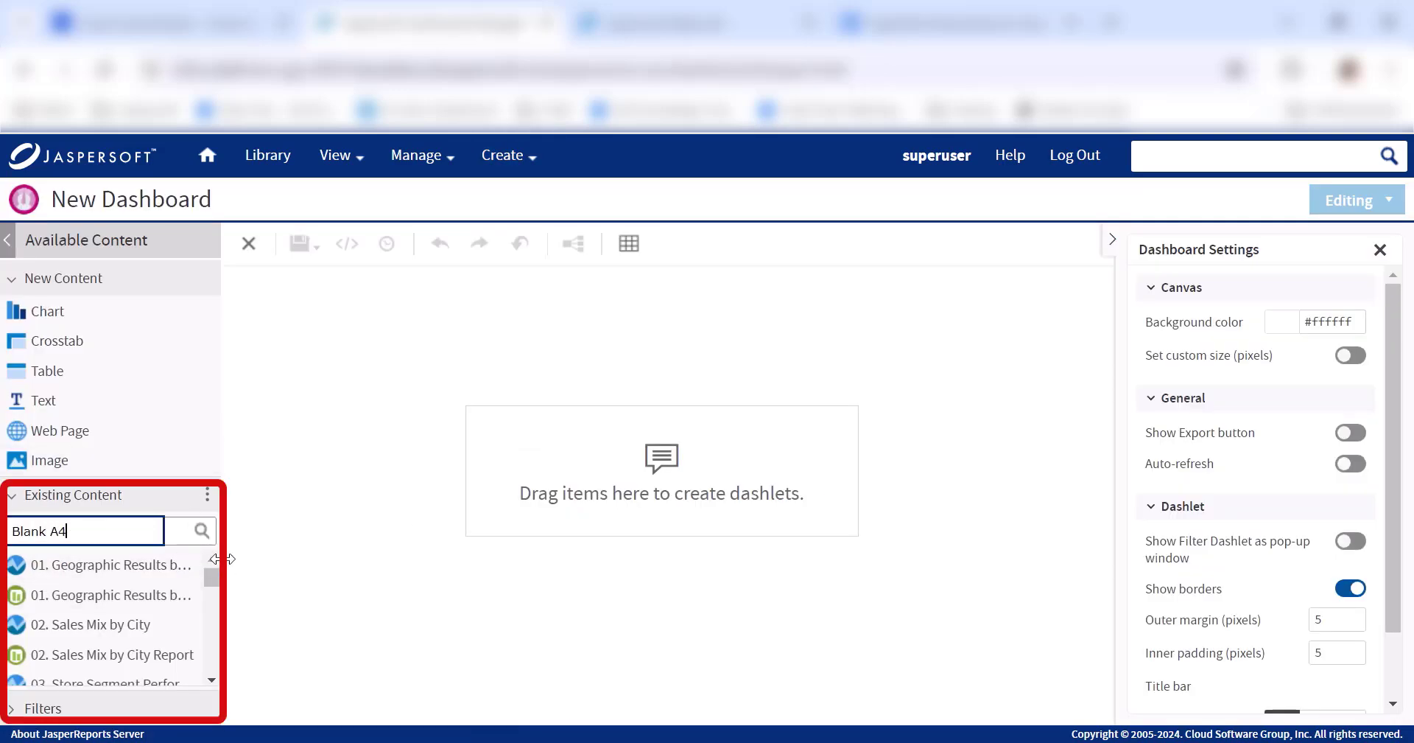
key(BackSpace)
text(4)
click(202, 530)
drag(56, 570, 662, 472)
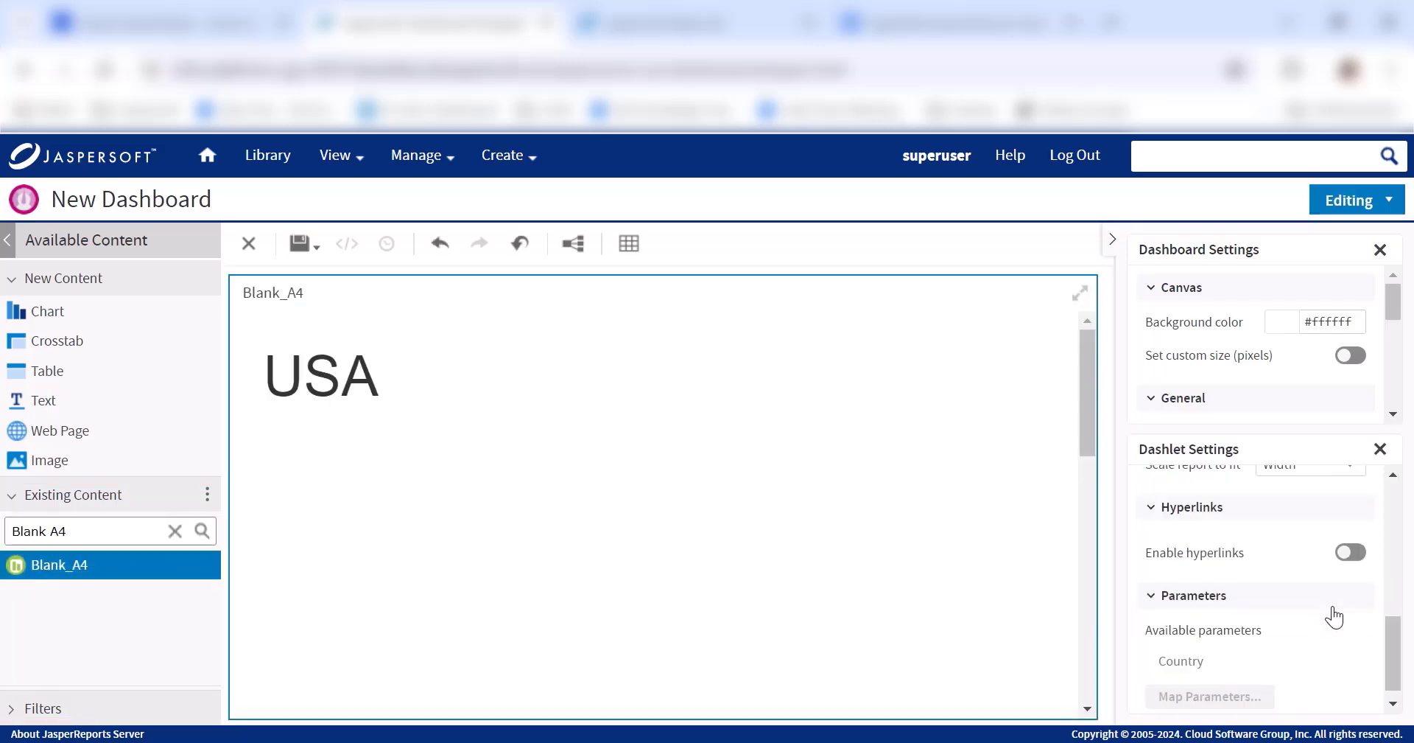
Step: Enable hyperlinks for the Blank_A4 dashlet and check its parameter mapping without changes
click(1346, 557)
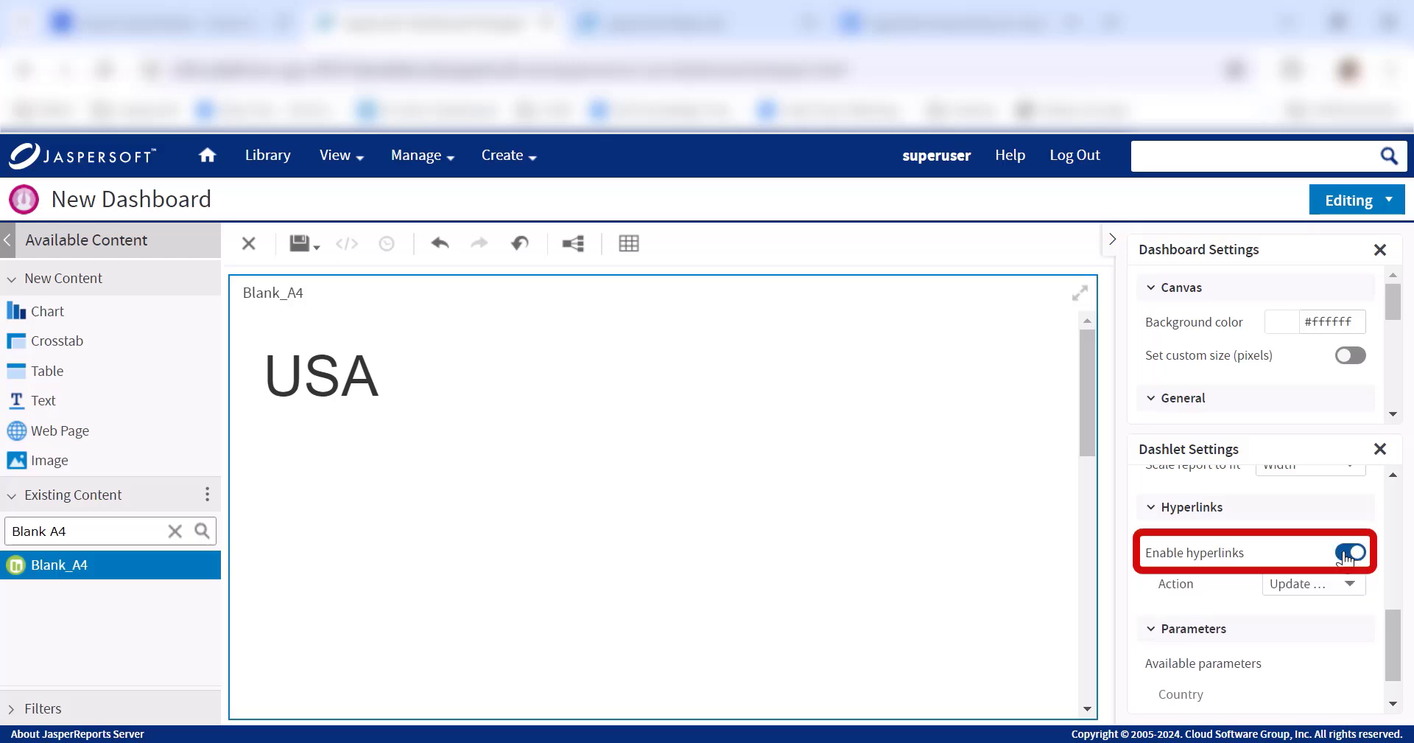
scroll(1342, 578, down, 1)
click(1199, 684)
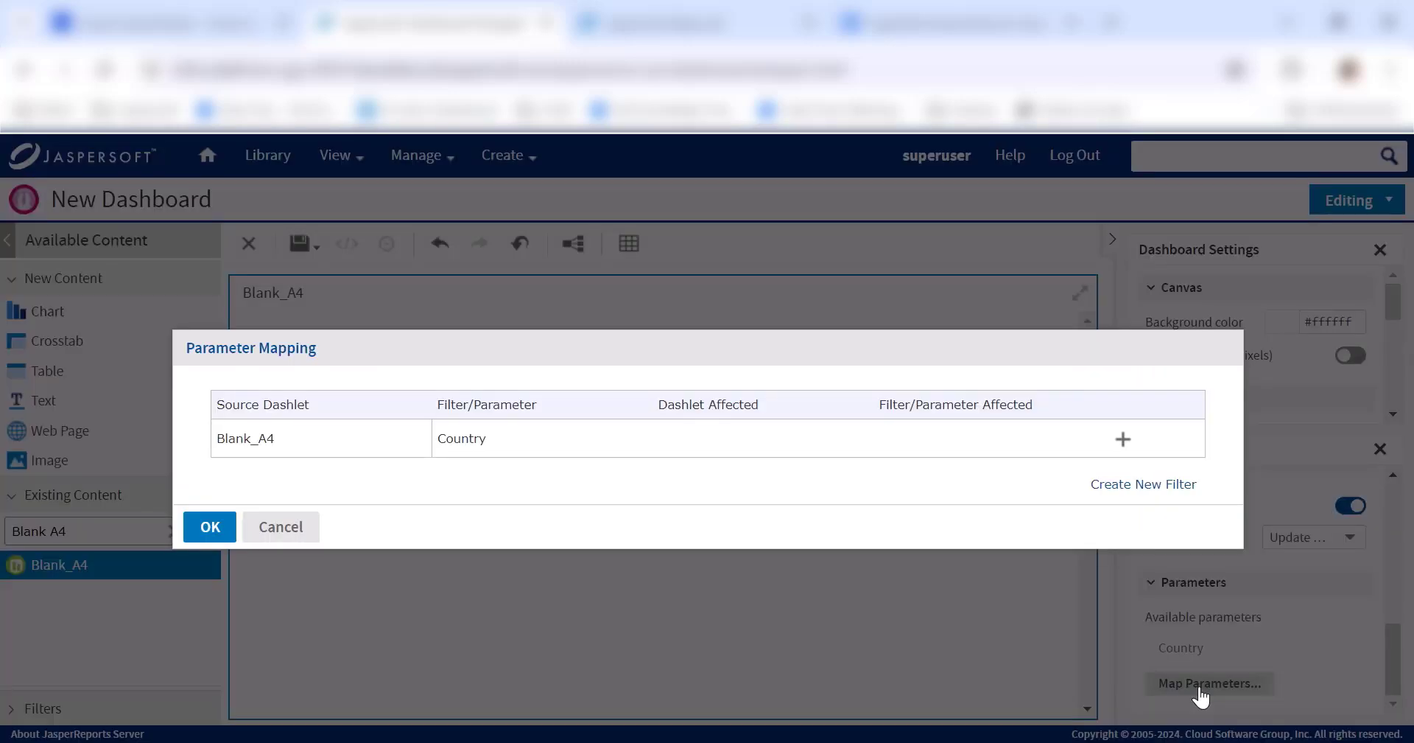
click(295, 524)
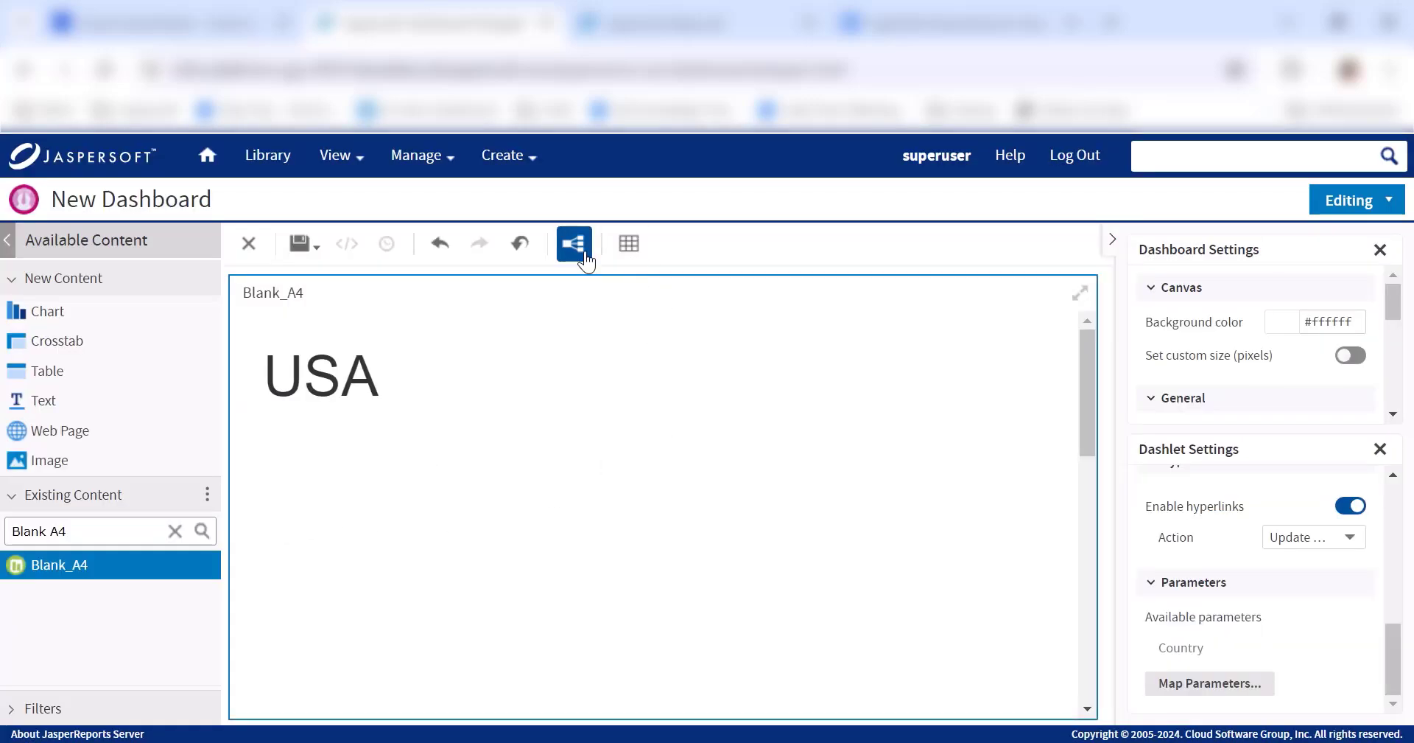
click(574, 244)
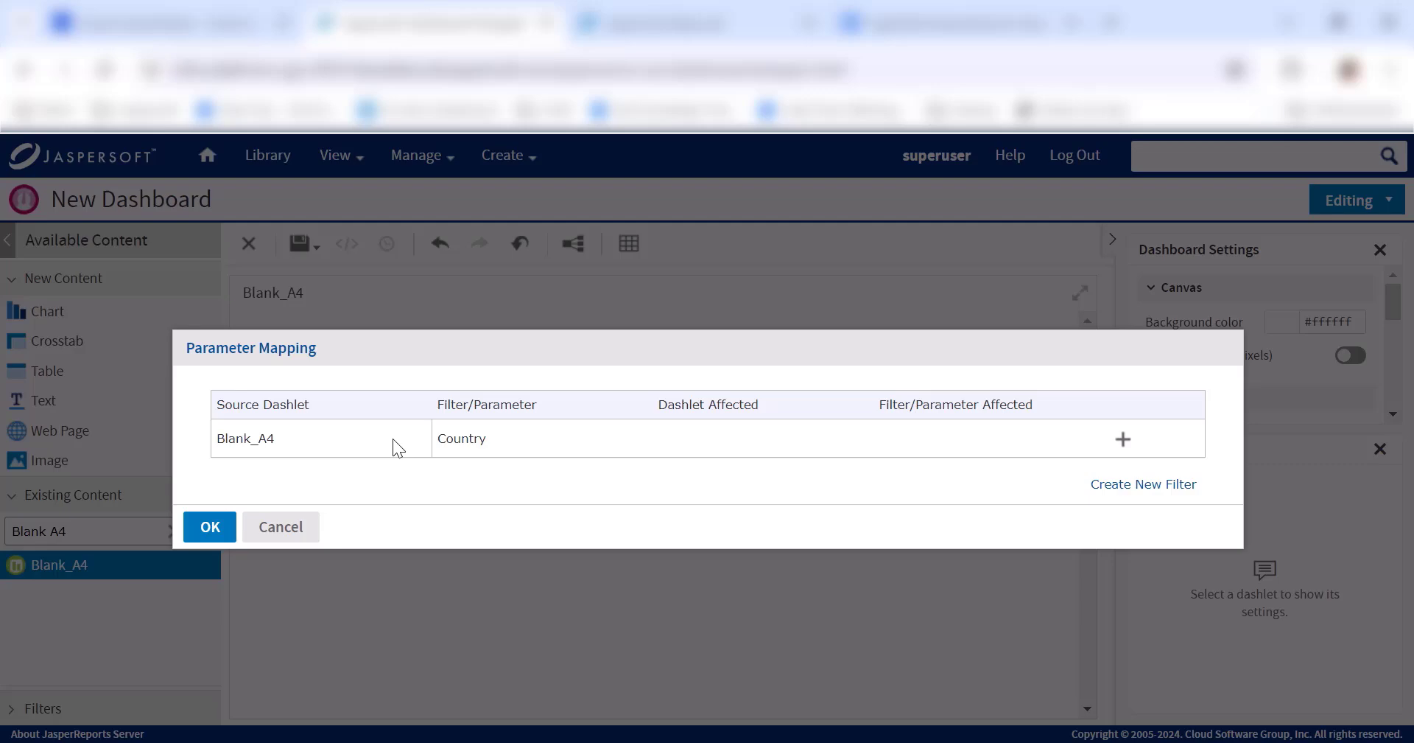
click(280, 526)
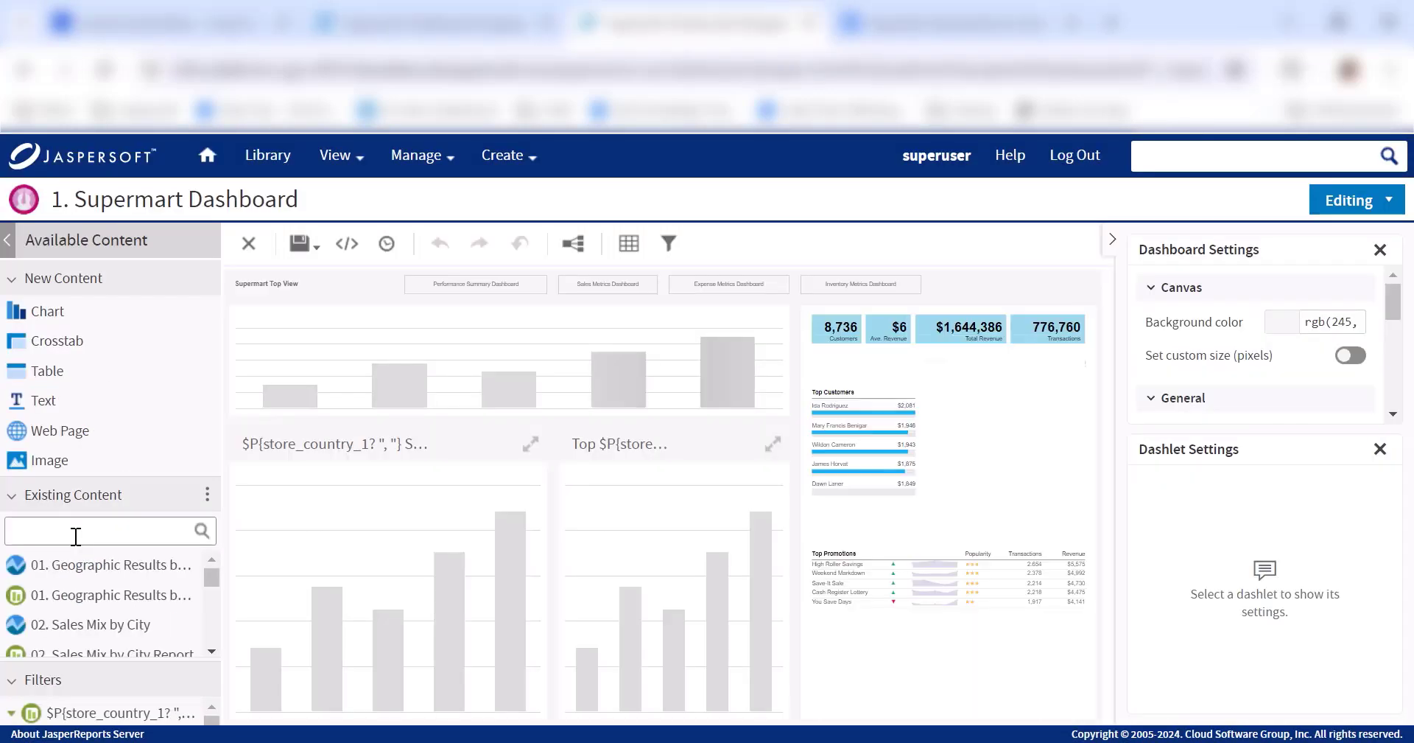
Step: Add Blank_A4 as a lower-right dashlet with hyperlinks enabled and open its parameter mapping
click(76, 537)
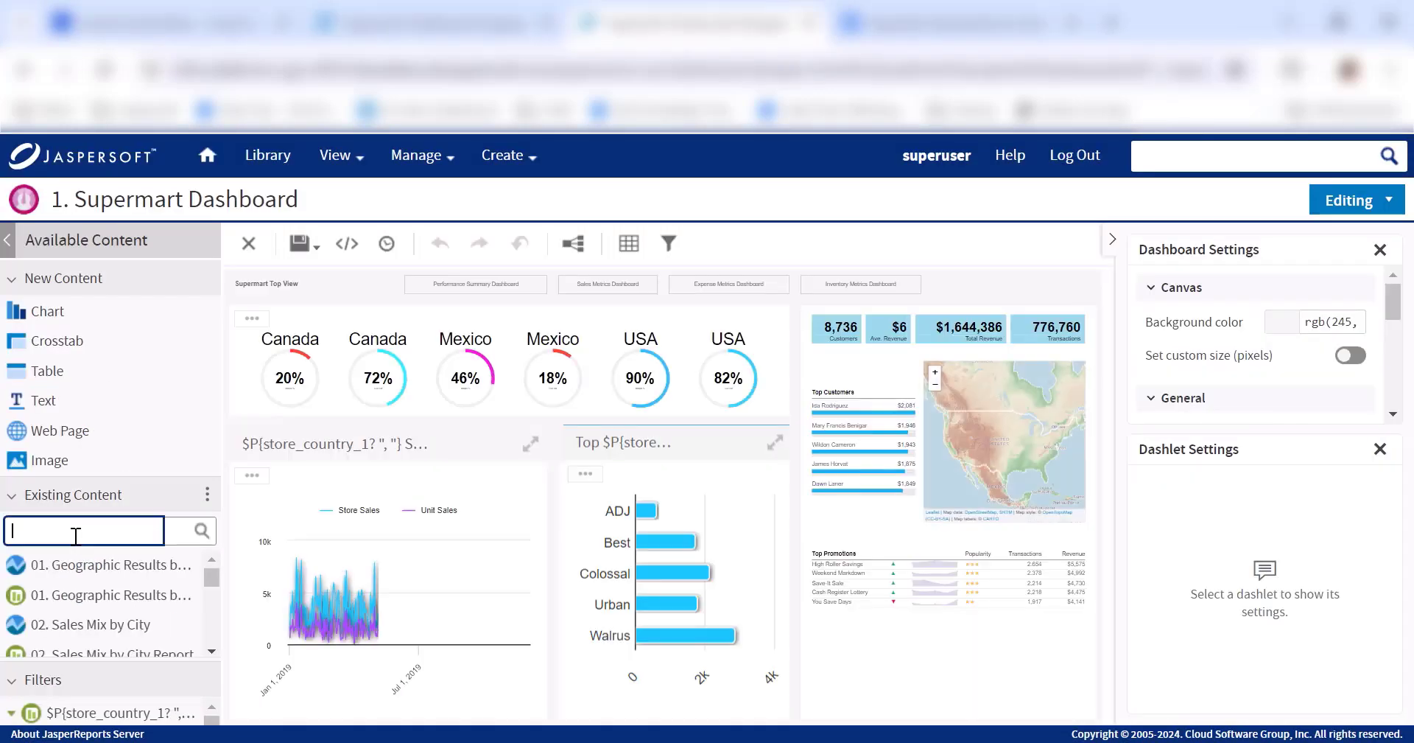
text(Blank)
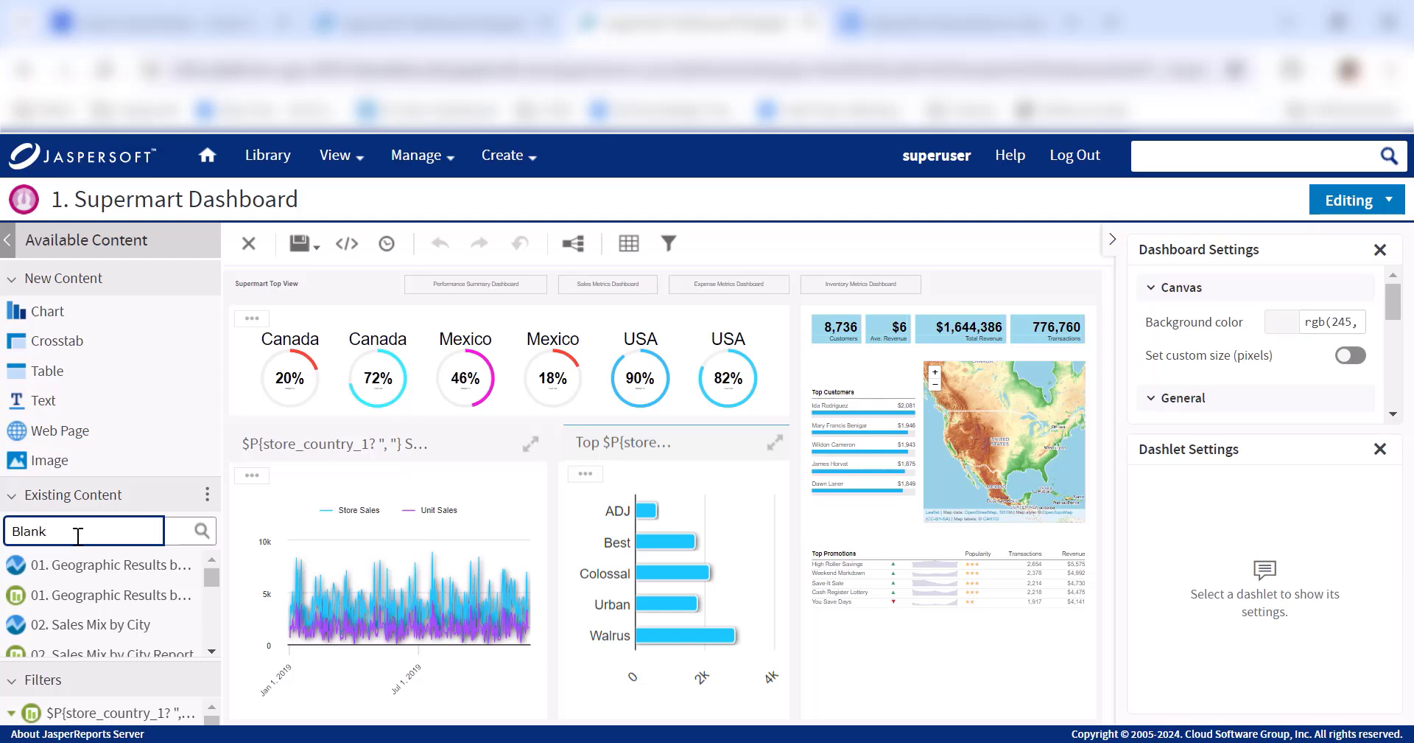
text( A4)
key(Return)
drag(59, 564, 859, 653)
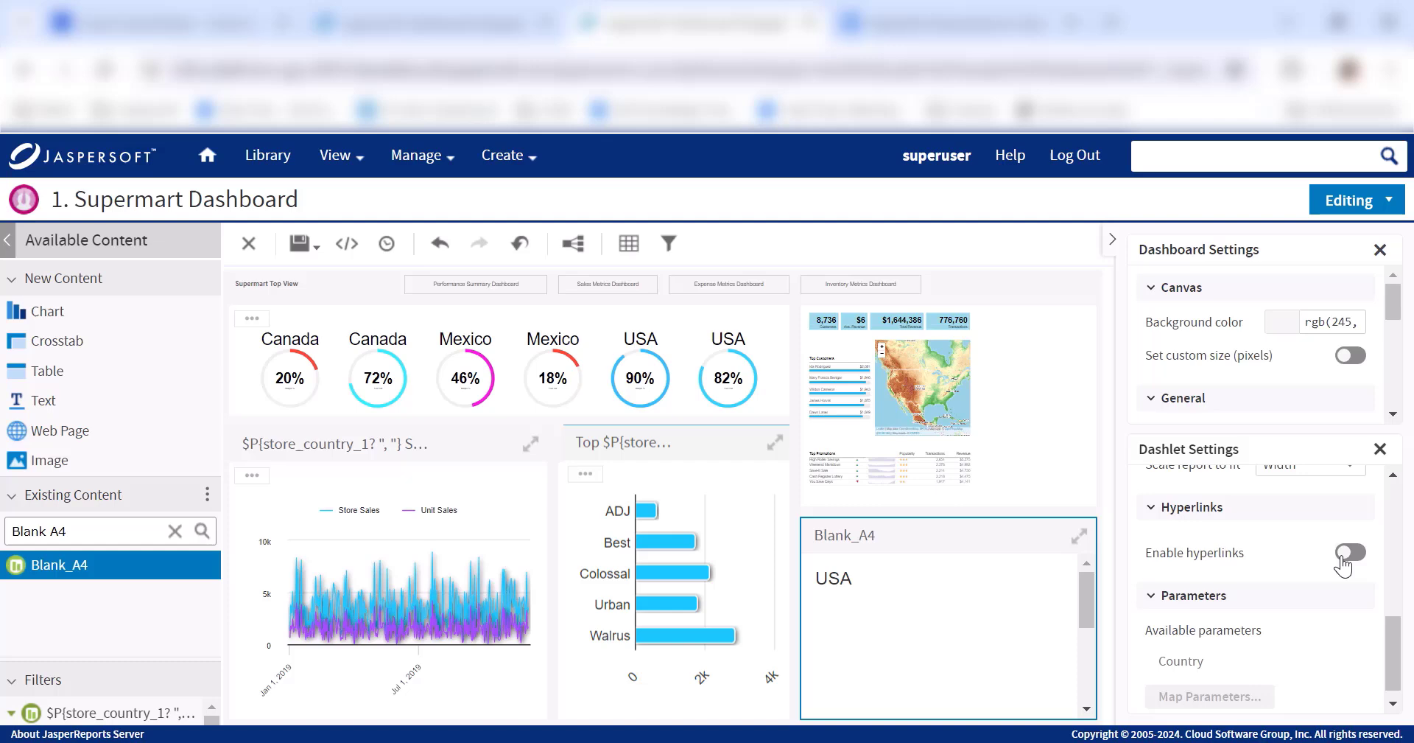
click(1342, 557)
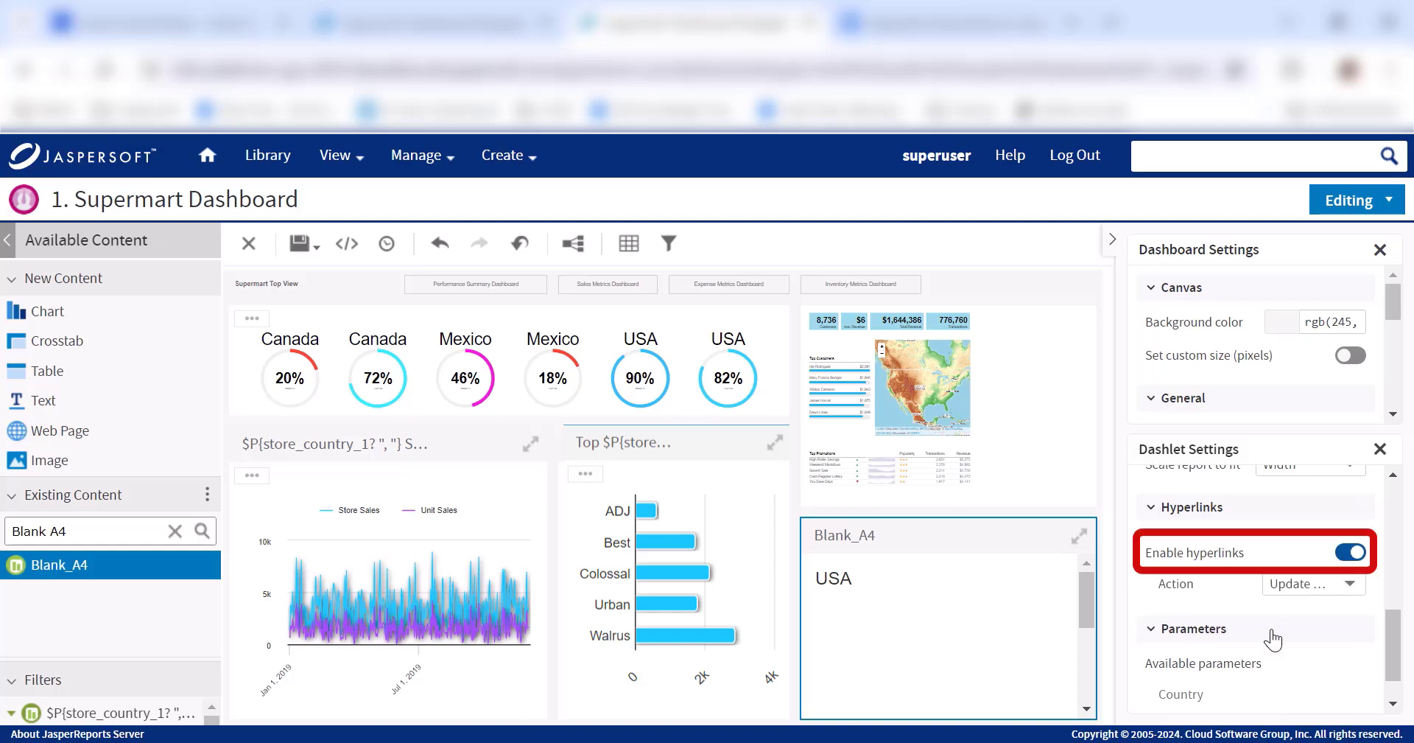
scroll(1272, 639, down, 1)
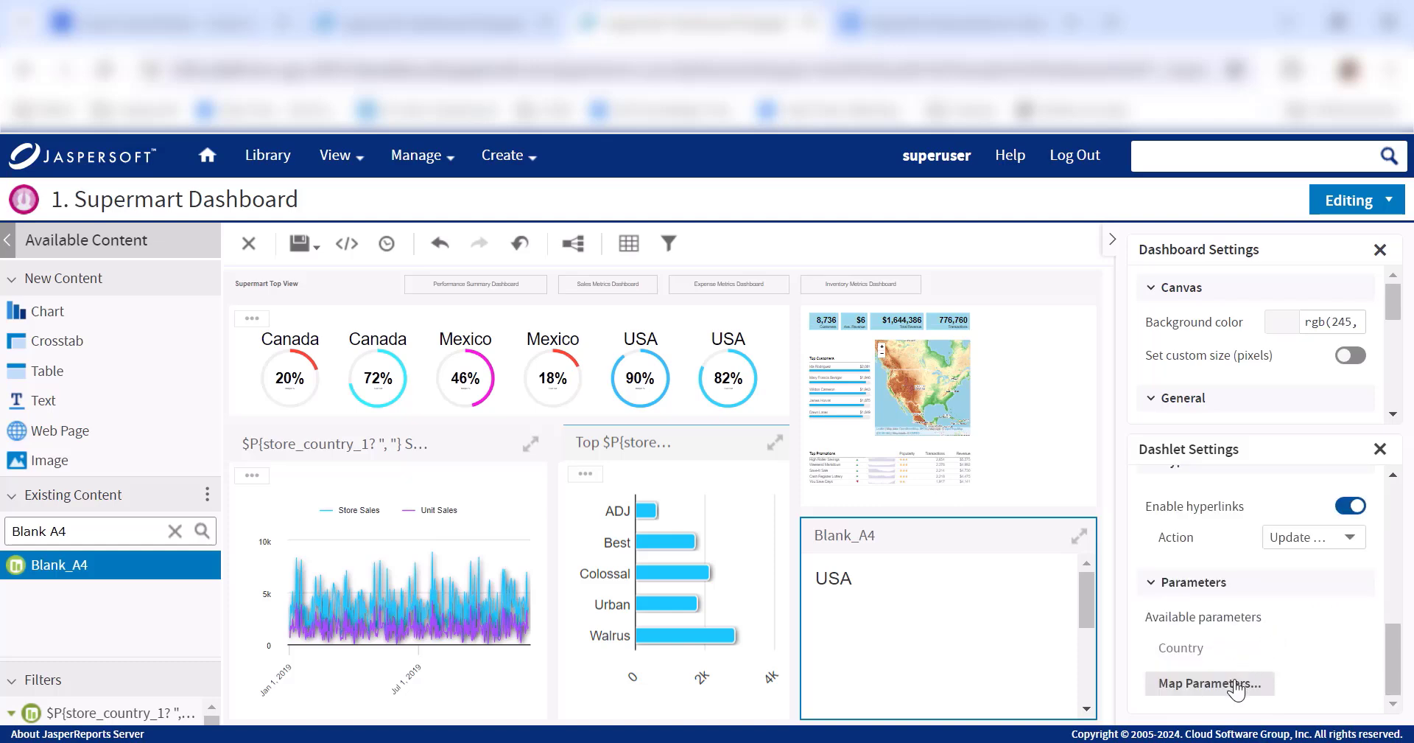
click(1237, 686)
Step: Map Blank_A4's Country to the geographic results dashlet's Country
click(1121, 305)
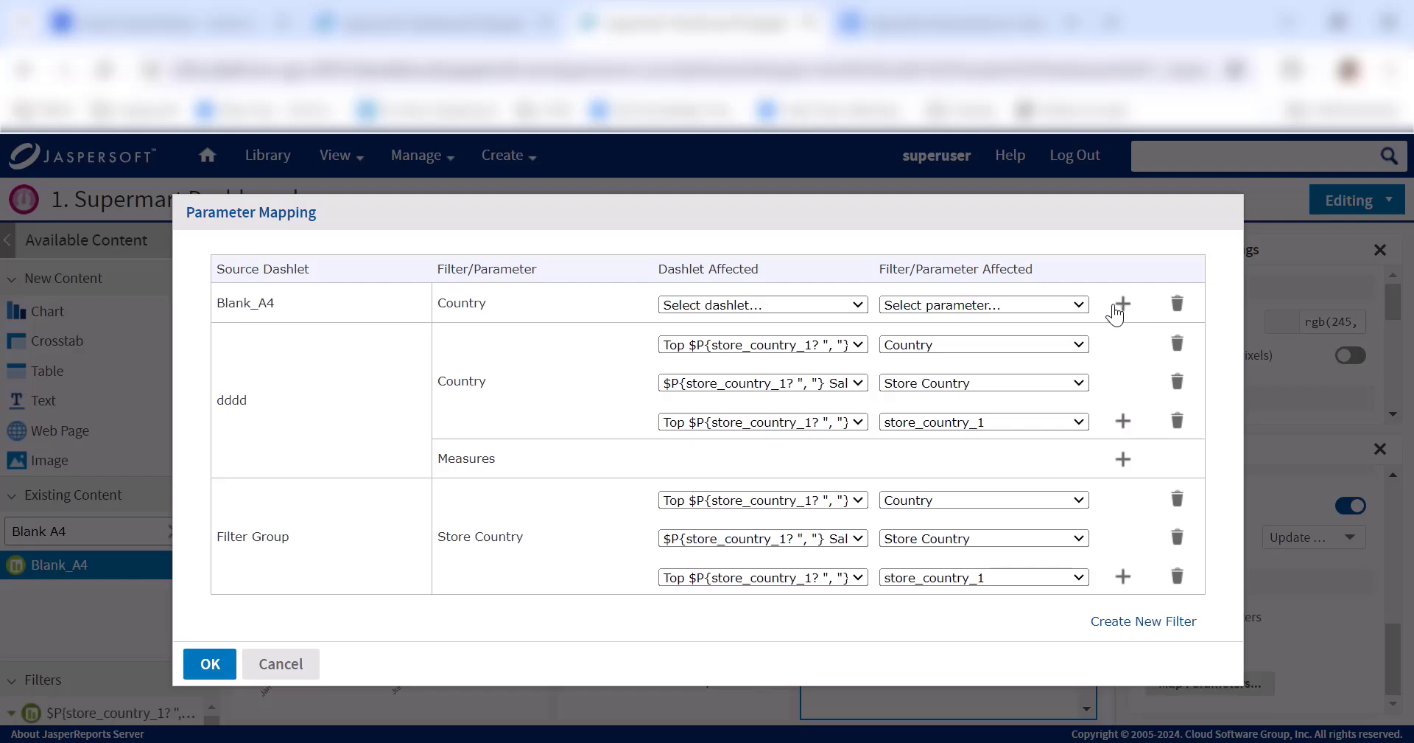
click(764, 304)
click(763, 373)
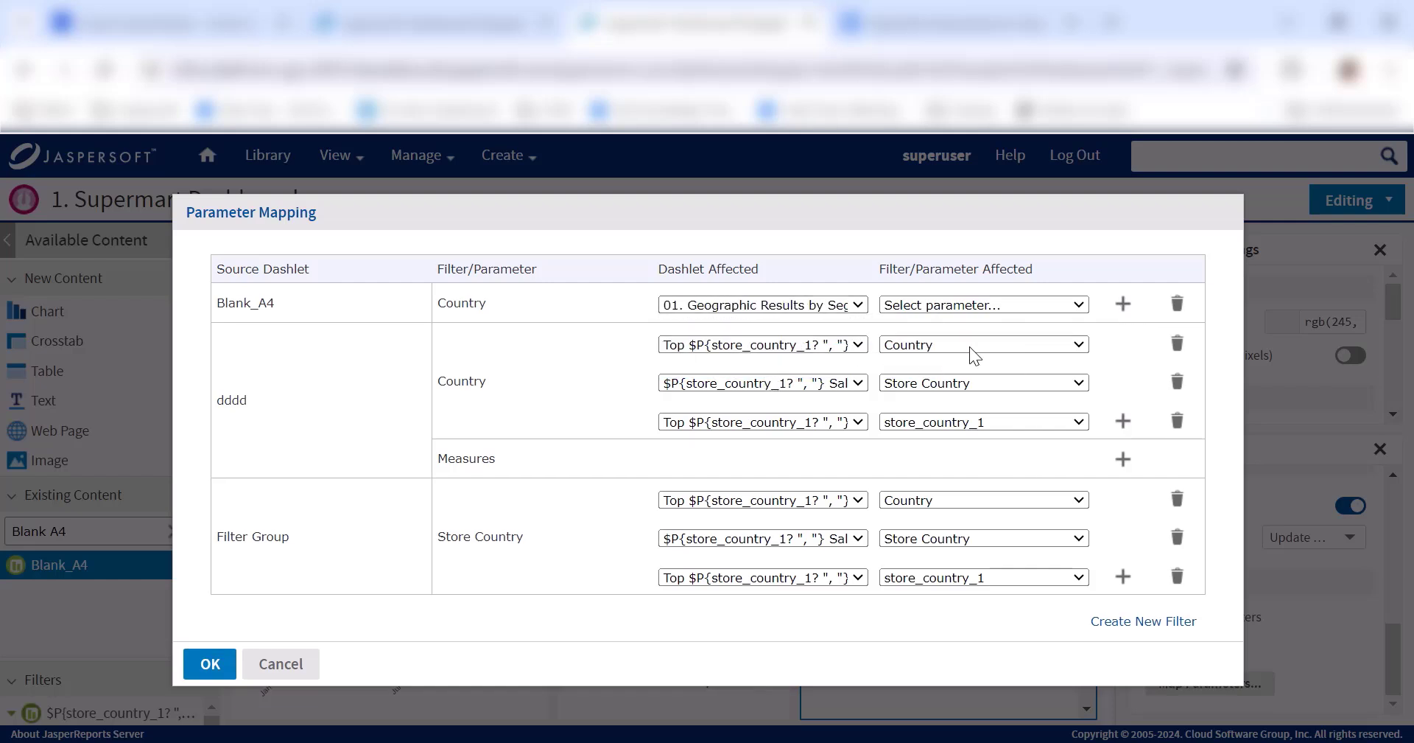
click(1073, 305)
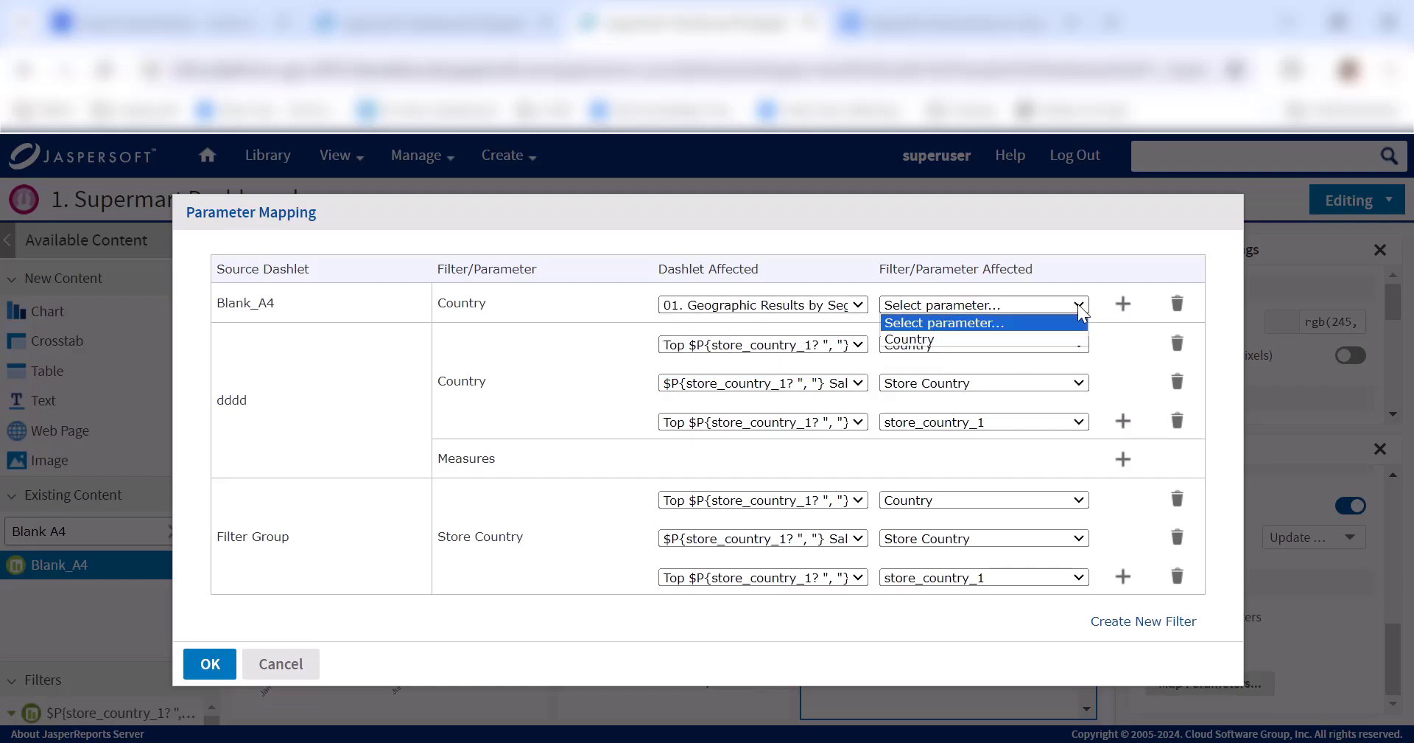
click(953, 340)
Step: Also map Blank_A4's Country to the sales trend dashlet's Store Country
click(1121, 304)
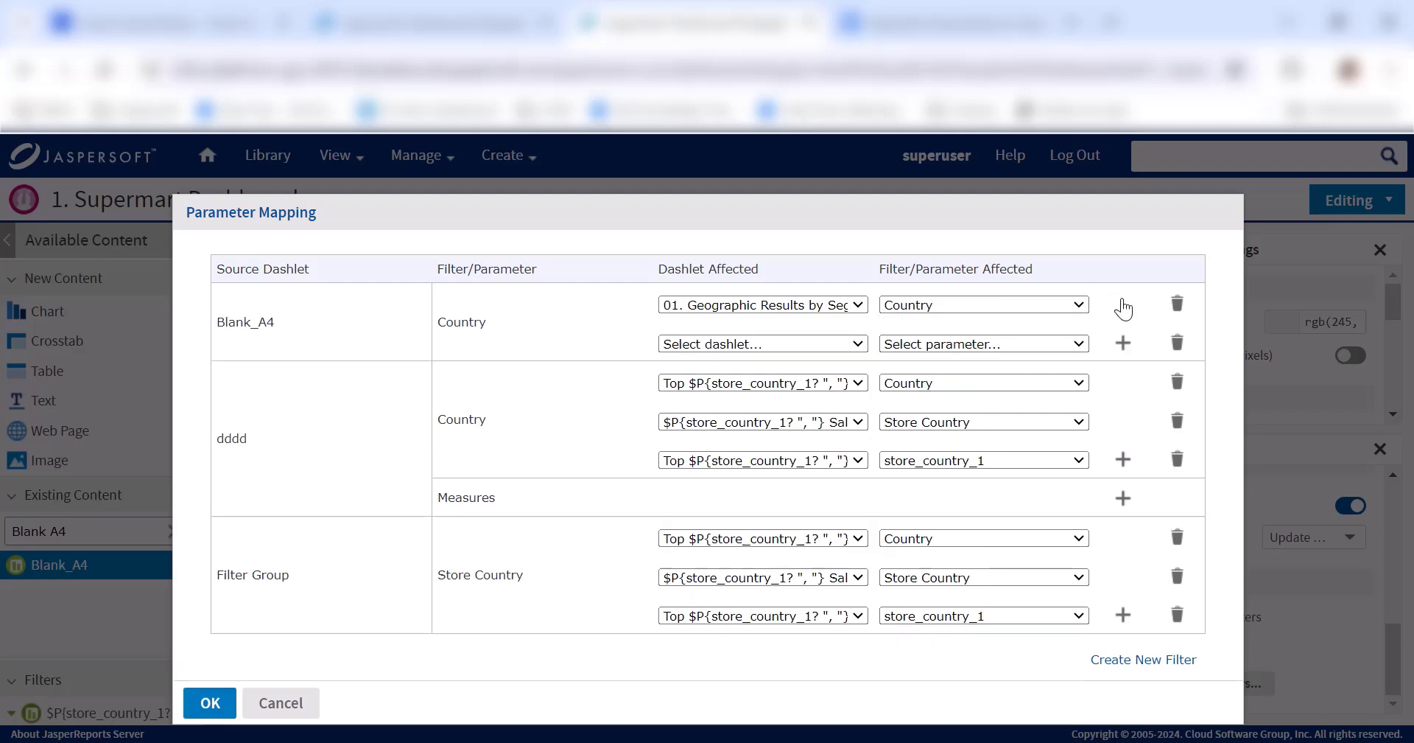
click(764, 344)
click(764, 407)
click(1054, 346)
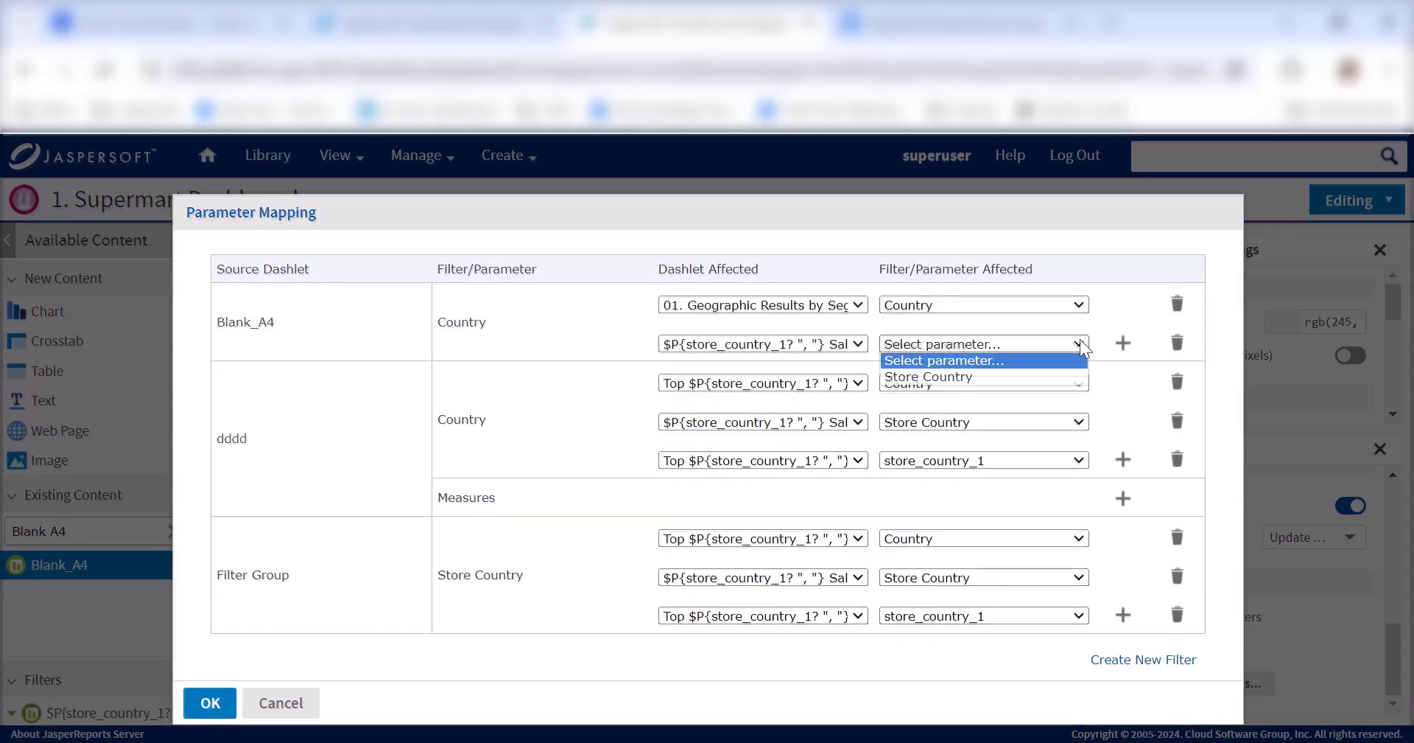
click(914, 375)
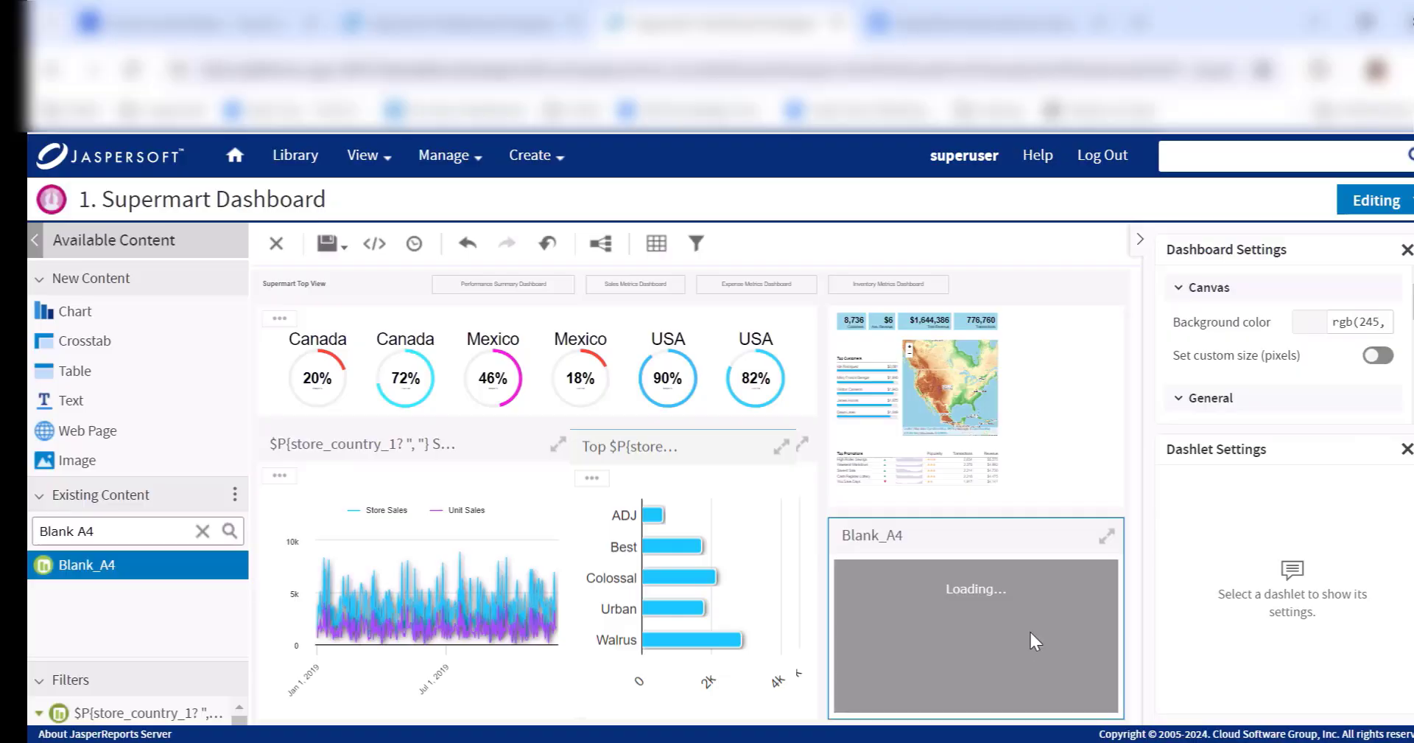
Step: Apply the mappings, view the dashboard, and filter the sales trend to USA via the Blank_A4 link
click(1036, 641)
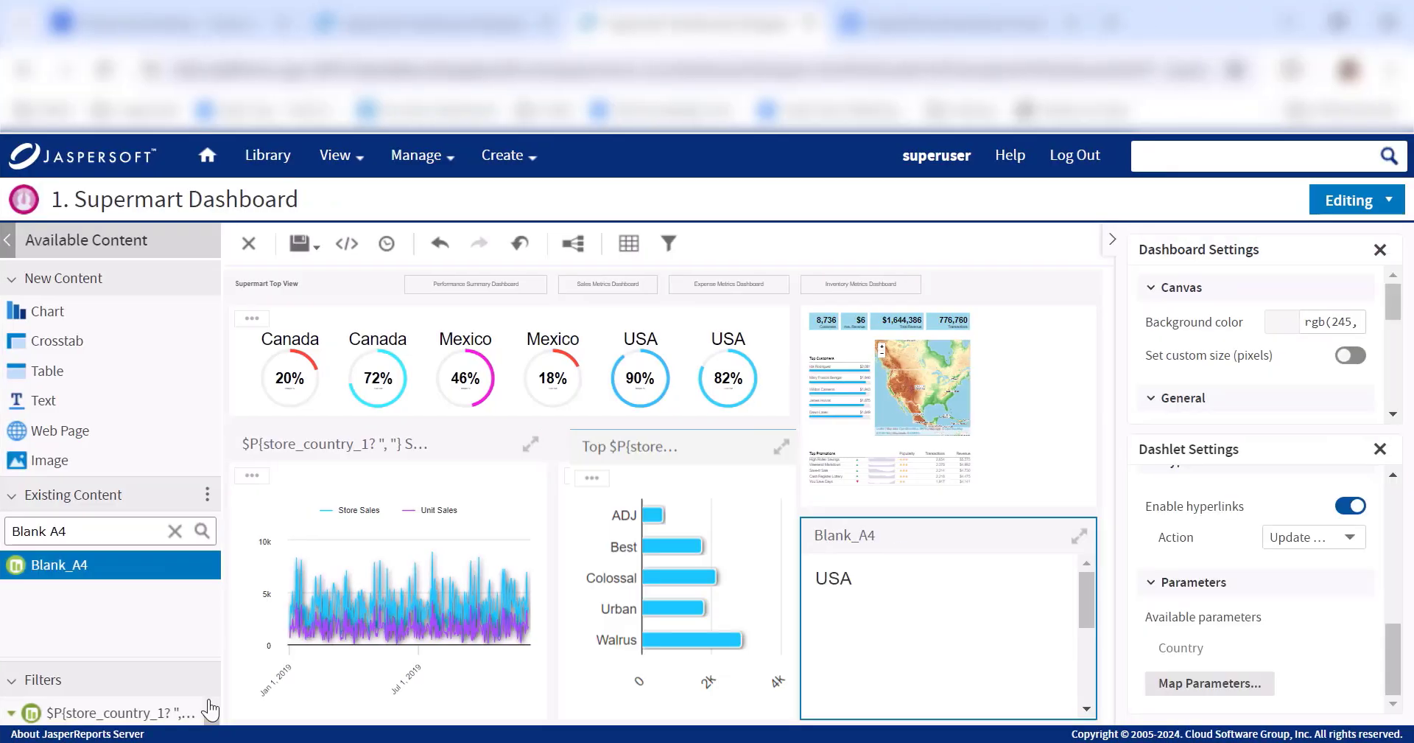
click(1385, 200)
click(1297, 271)
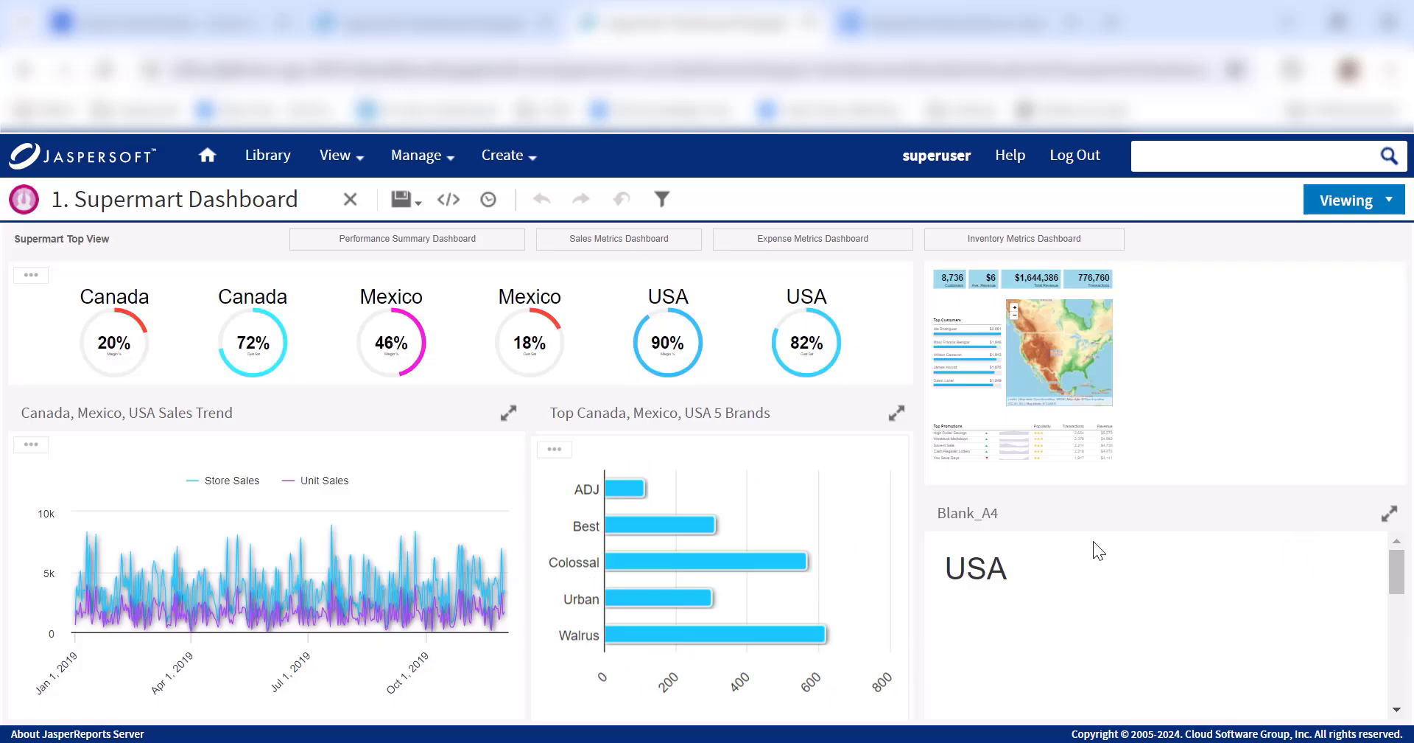
click(983, 579)
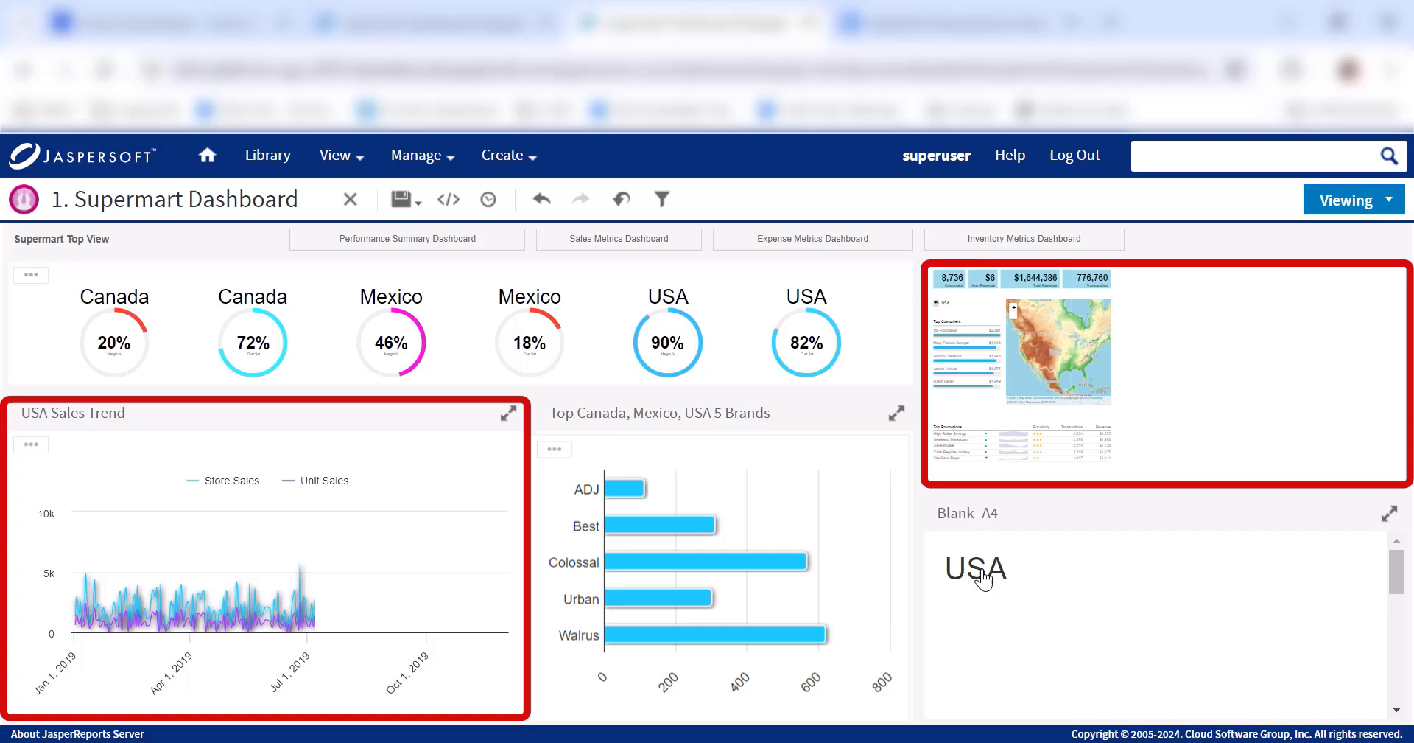
key(alt+Tab)
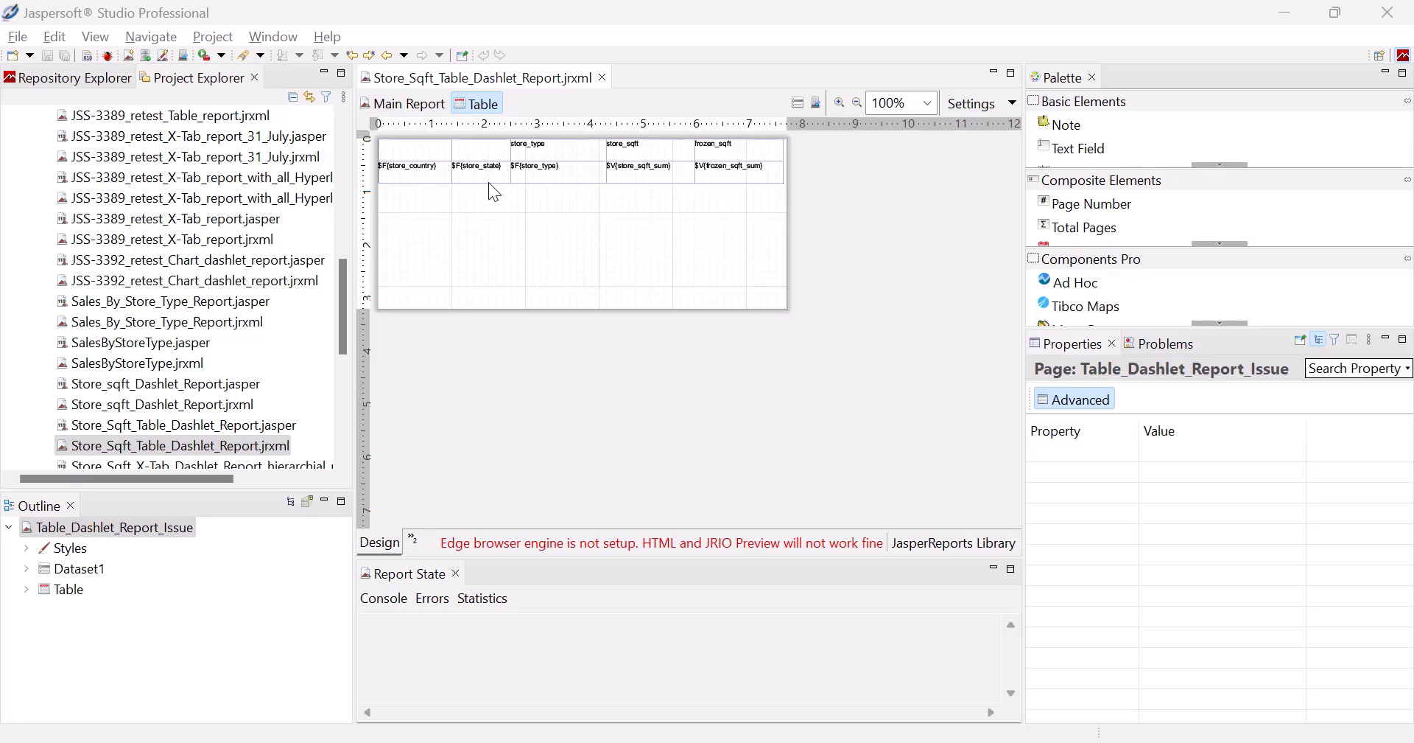
Step: Check that the store_type field links to a dashlet with a StoreType parameter
click(551, 175)
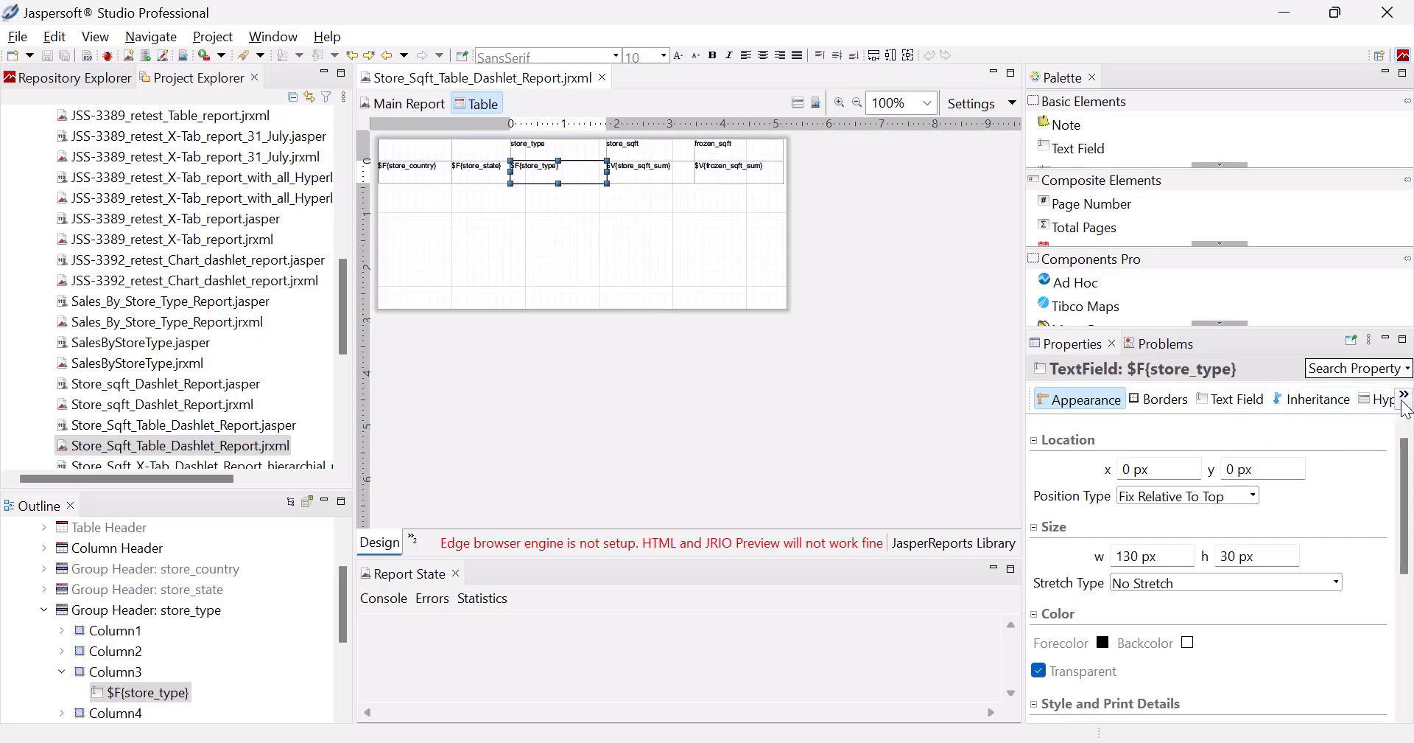
click(1407, 403)
click(1363, 420)
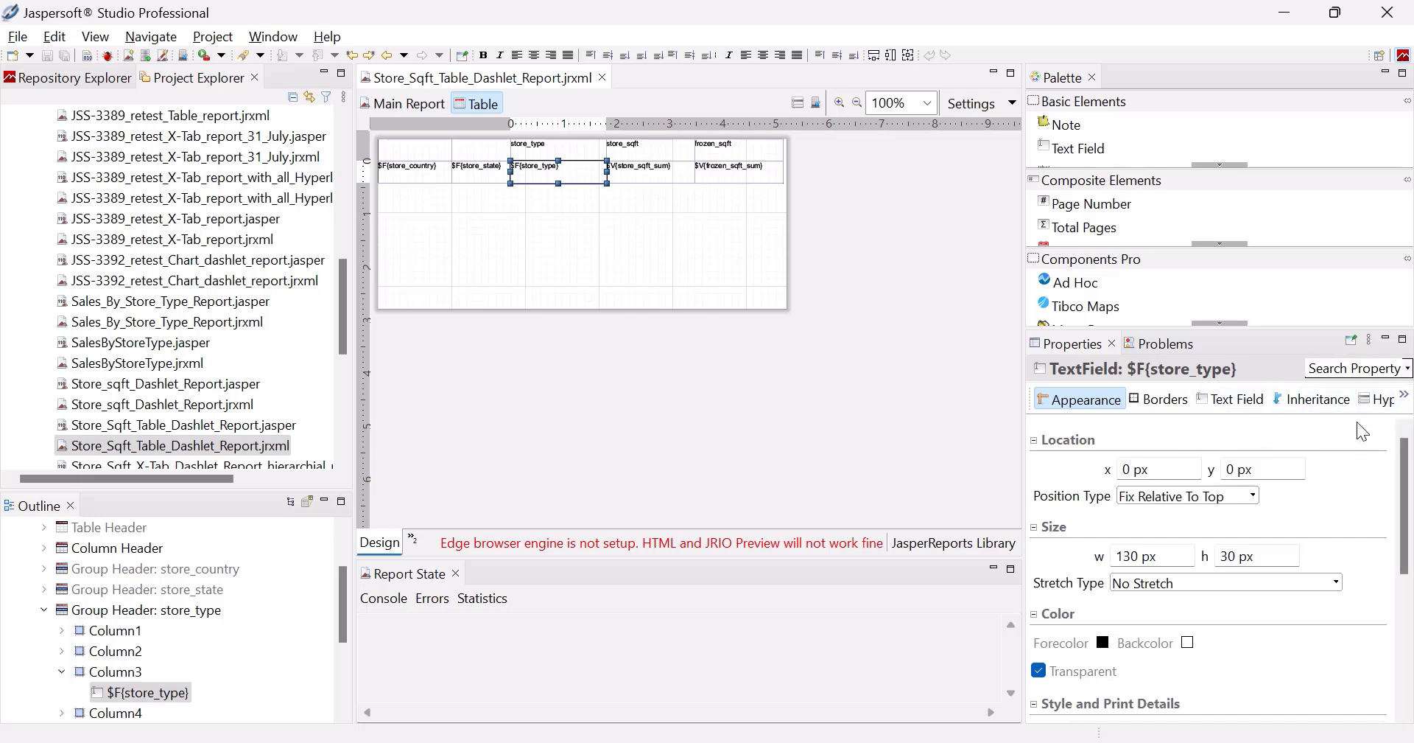
click(1043, 462)
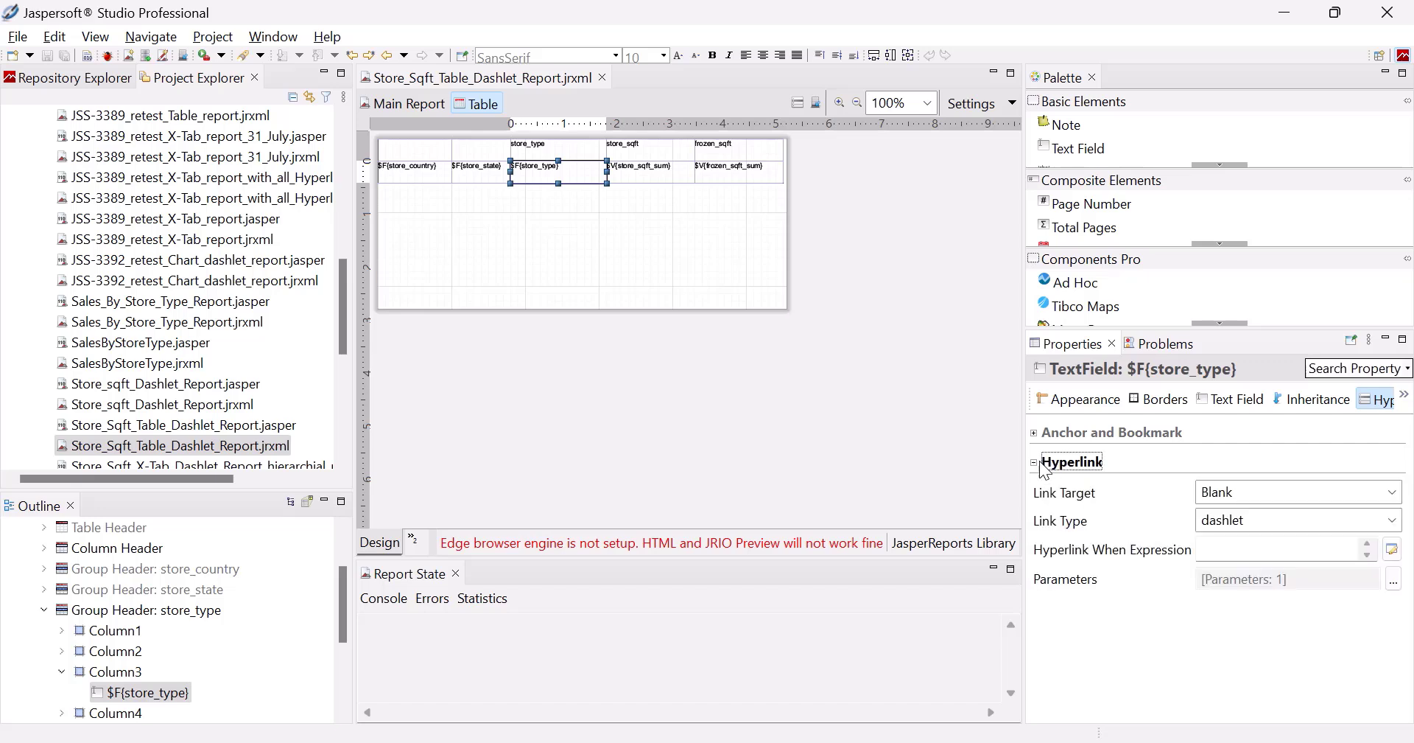
click(1394, 580)
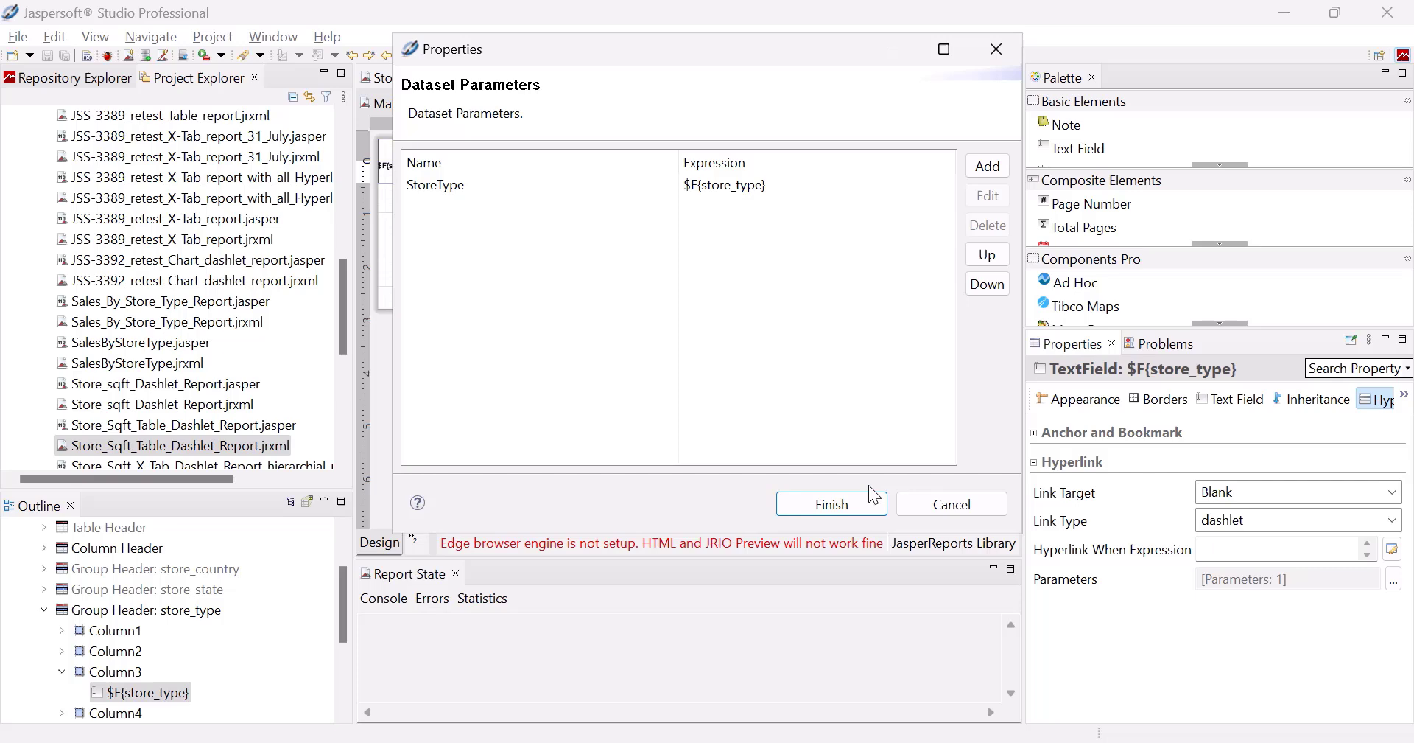
click(831, 504)
Step: Check the store_state field's StoreState dashlet parameter and start publishing the table report
click(471, 170)
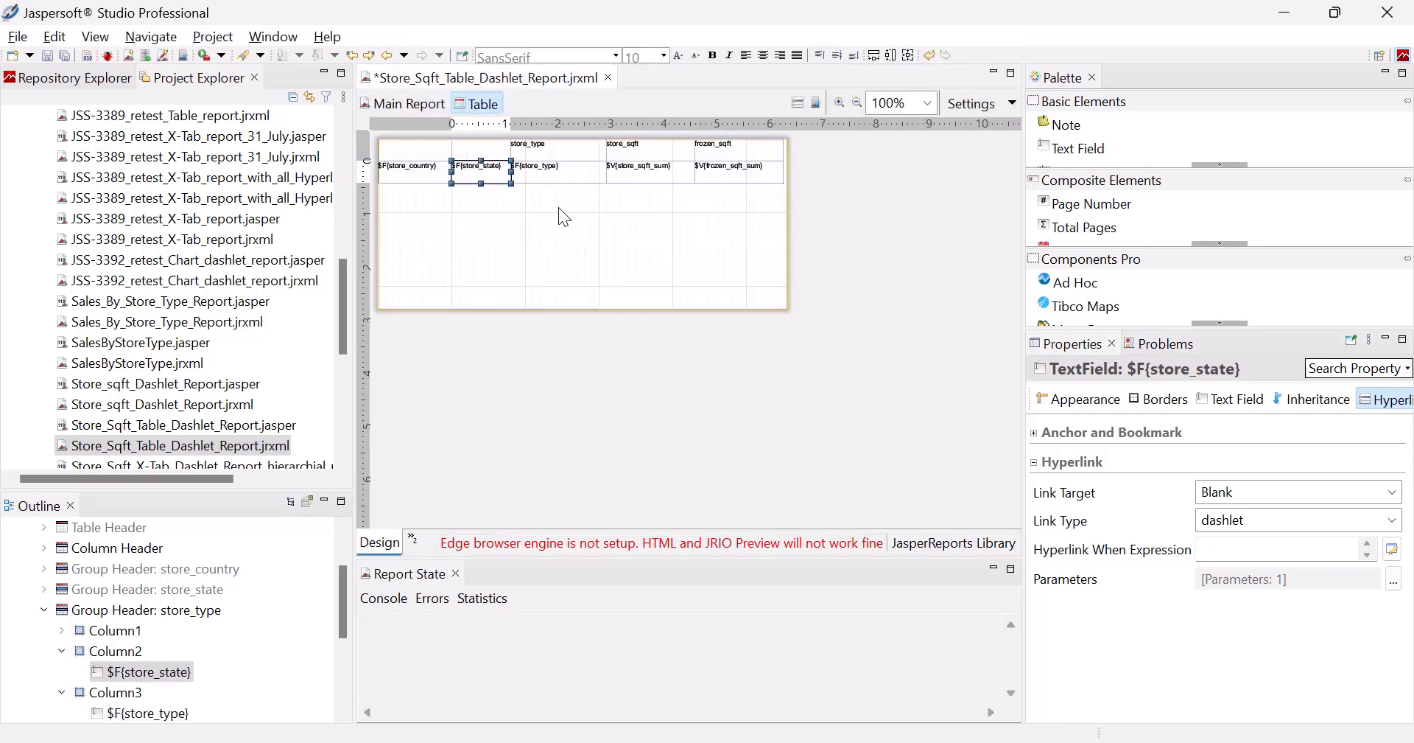
click(1392, 582)
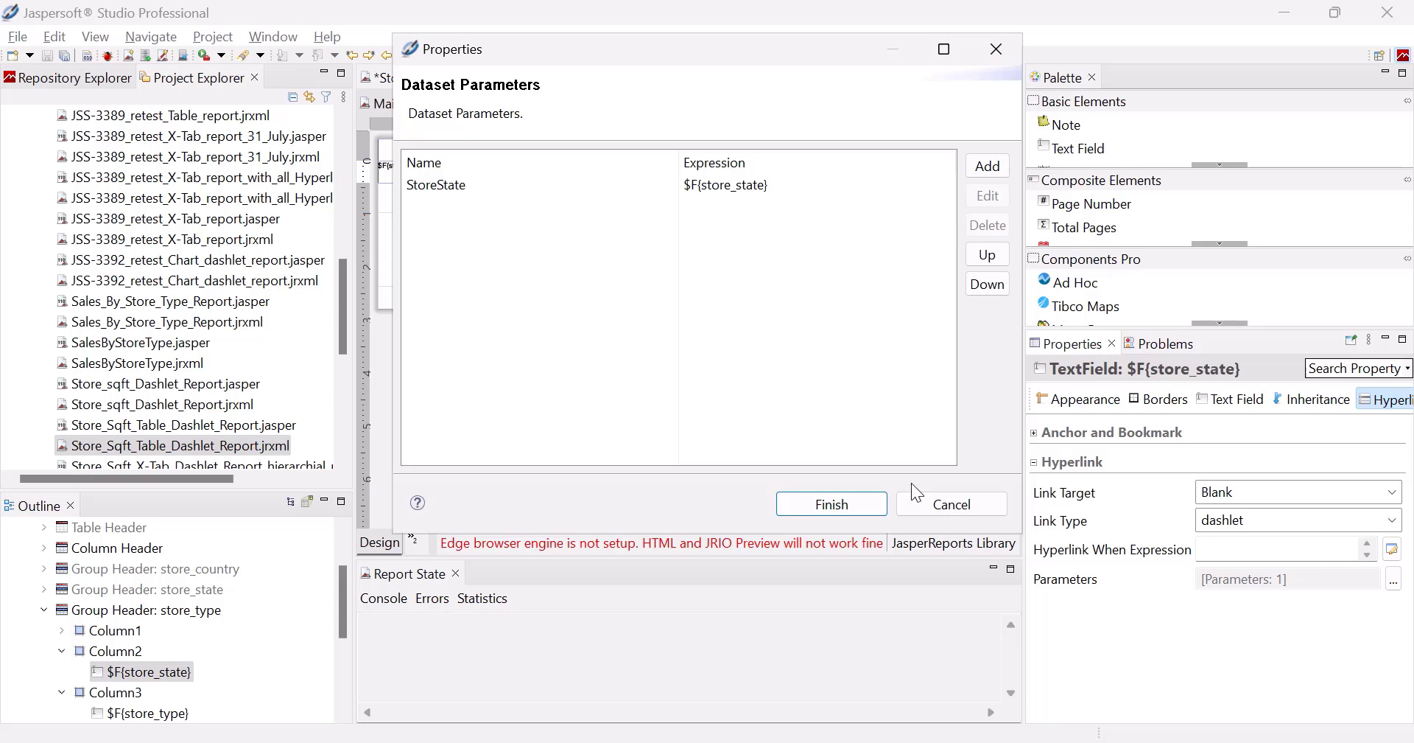
click(855, 509)
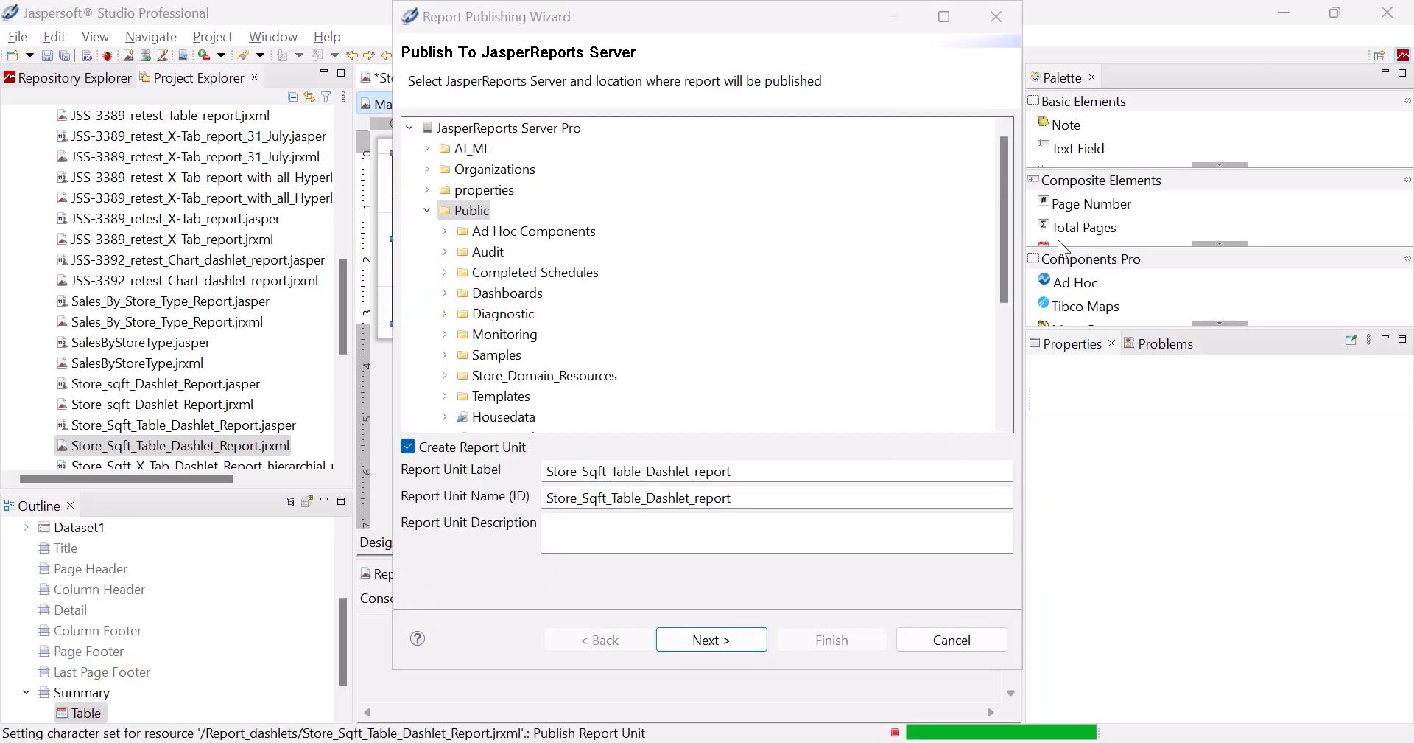
click(735, 645)
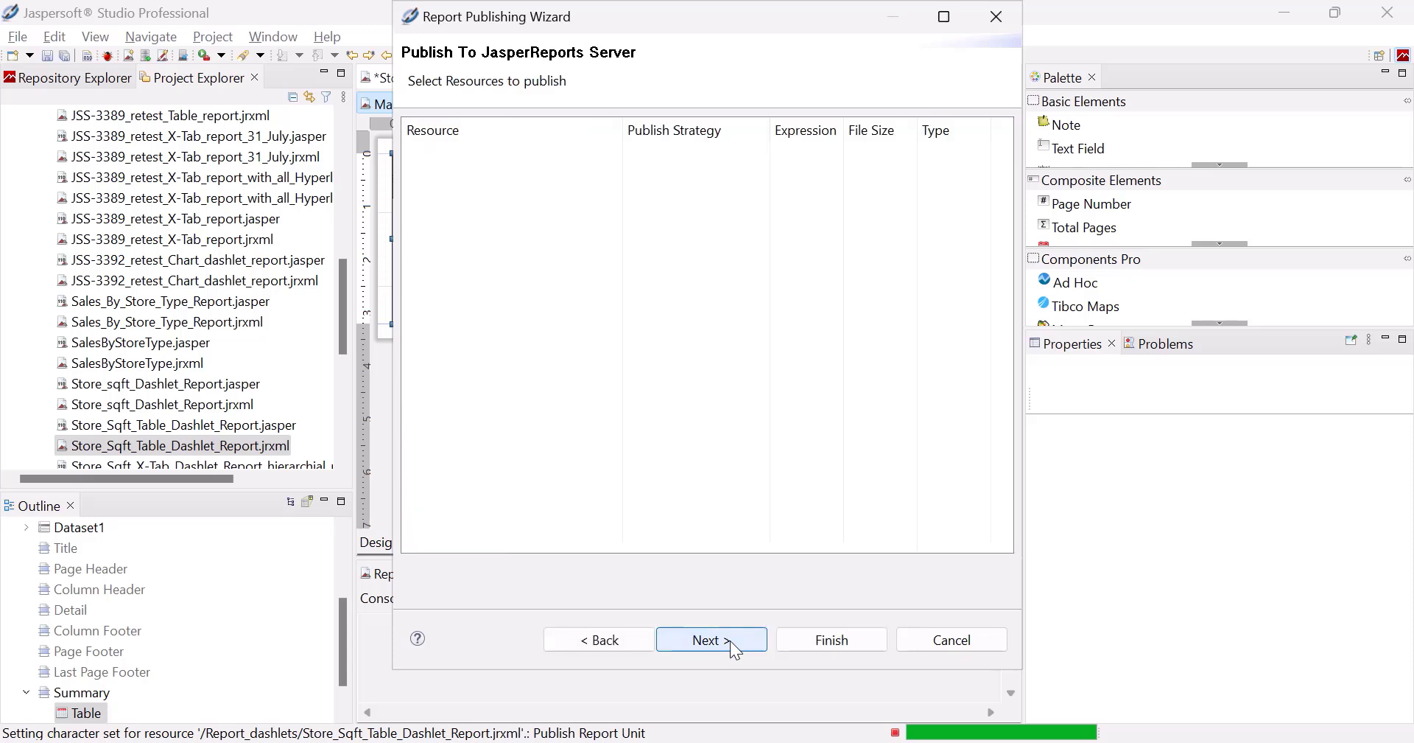
Step: Publish the table report with its storeCountry, storeState and storeType resources, then select the Store_sqft column chart
click(730, 639)
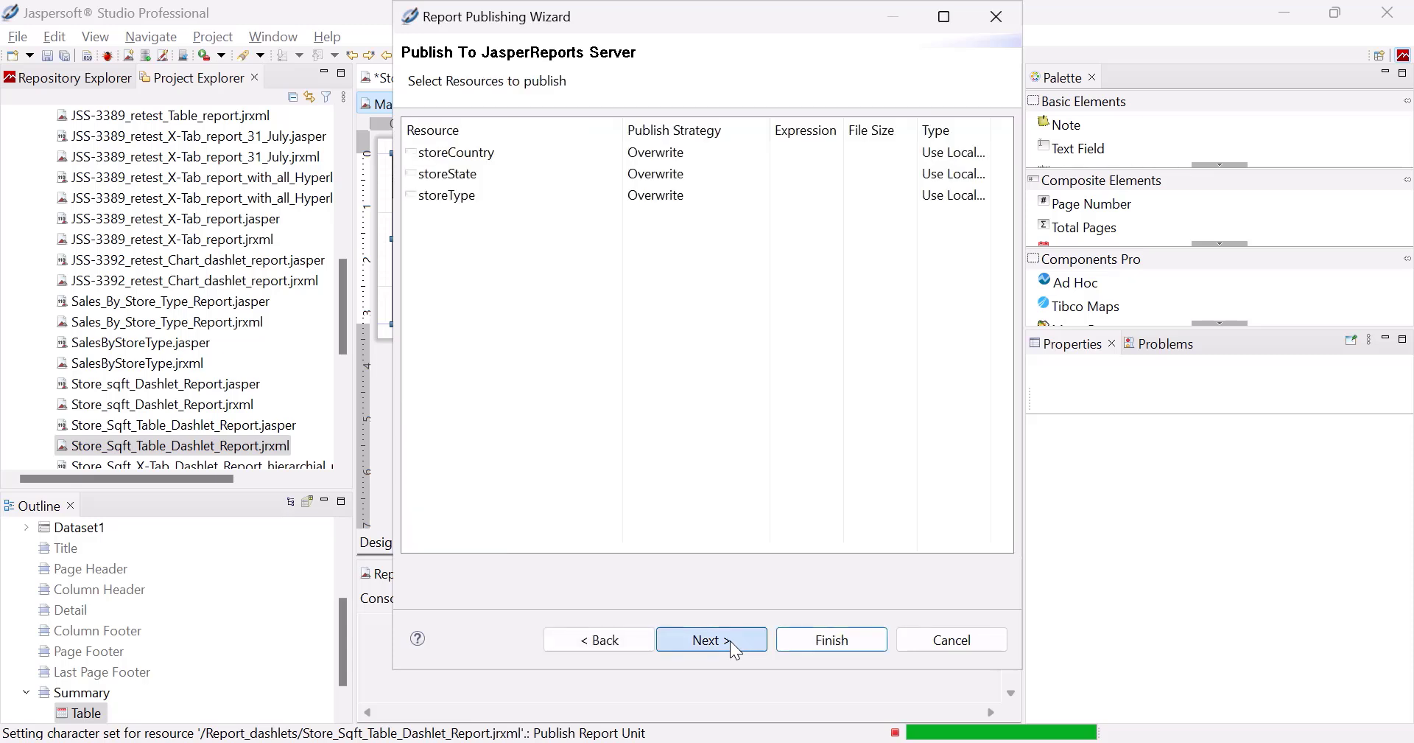
click(821, 640)
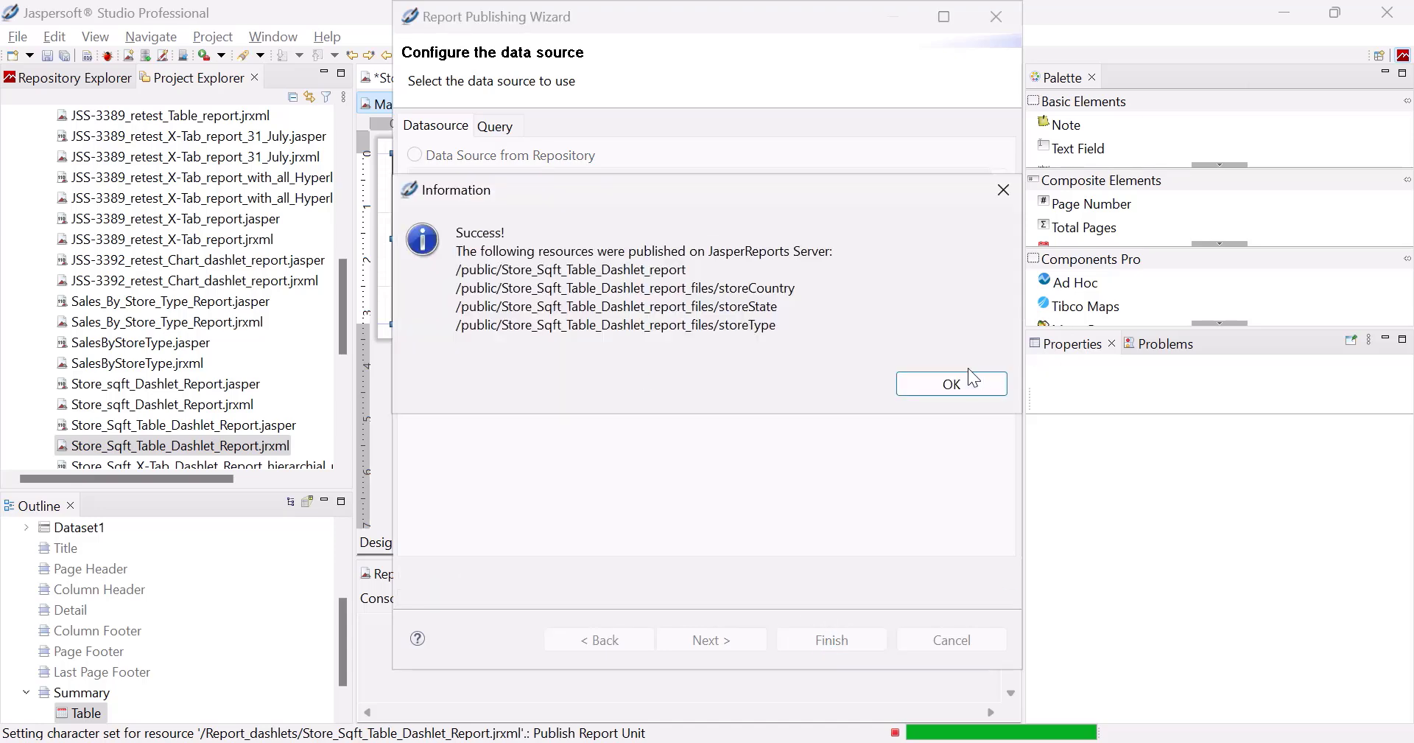
key(Return)
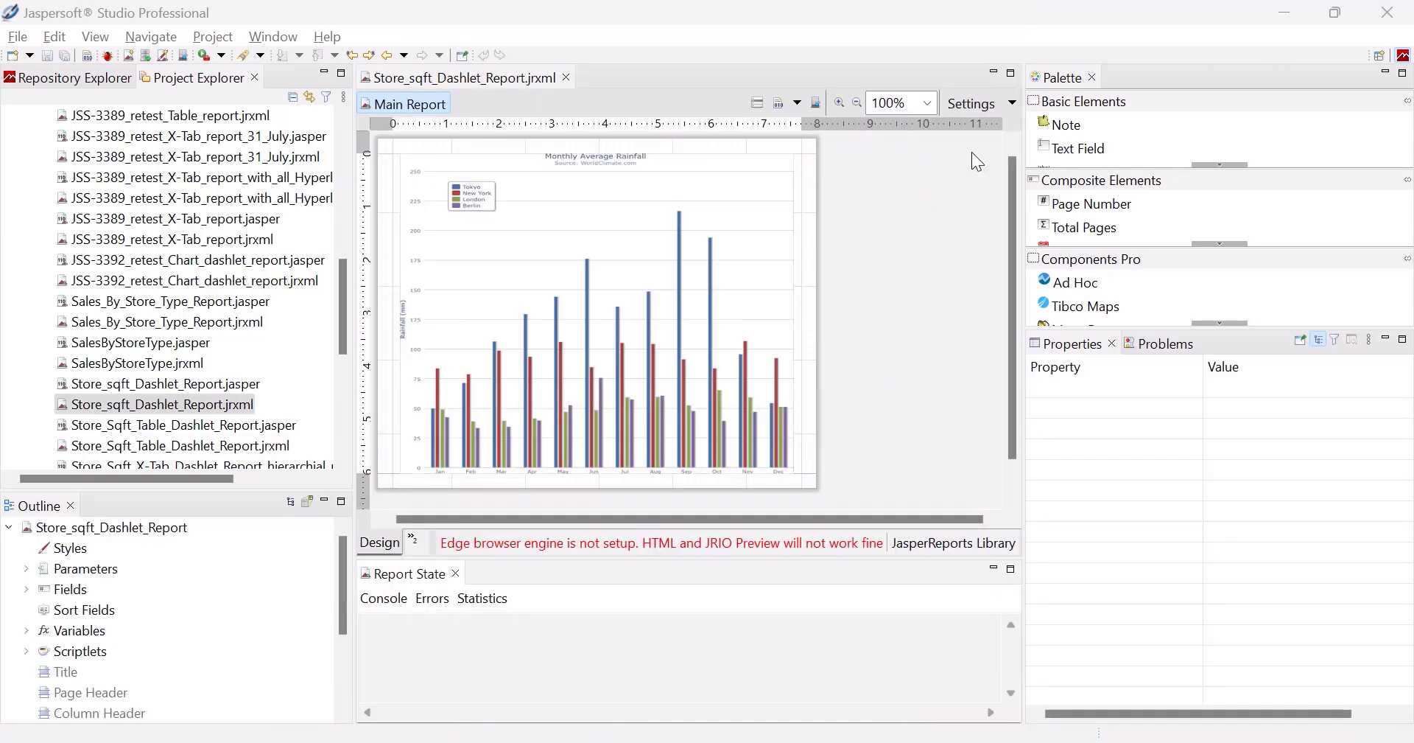
click(644, 269)
Step: Set the column chart's value hyperlink type to dashlet
right_click(648, 277)
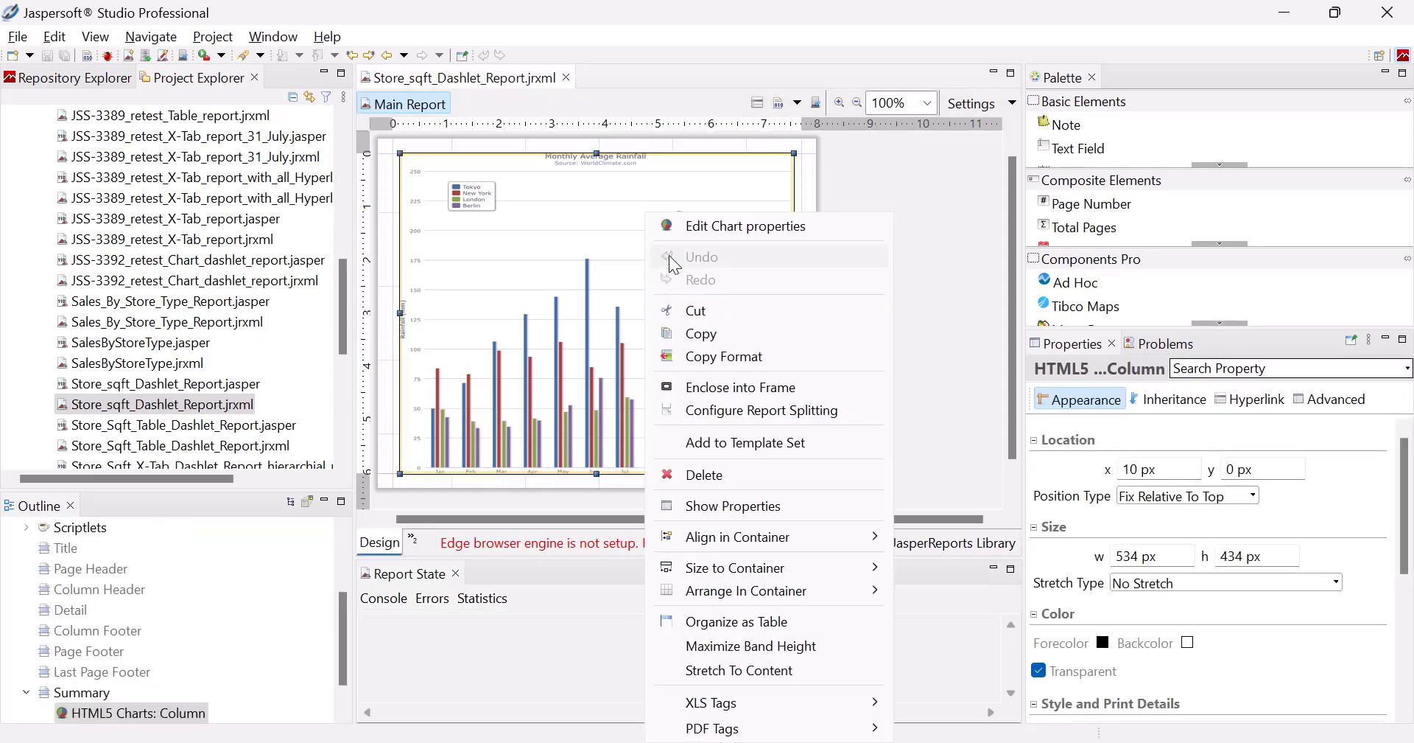
click(700, 230)
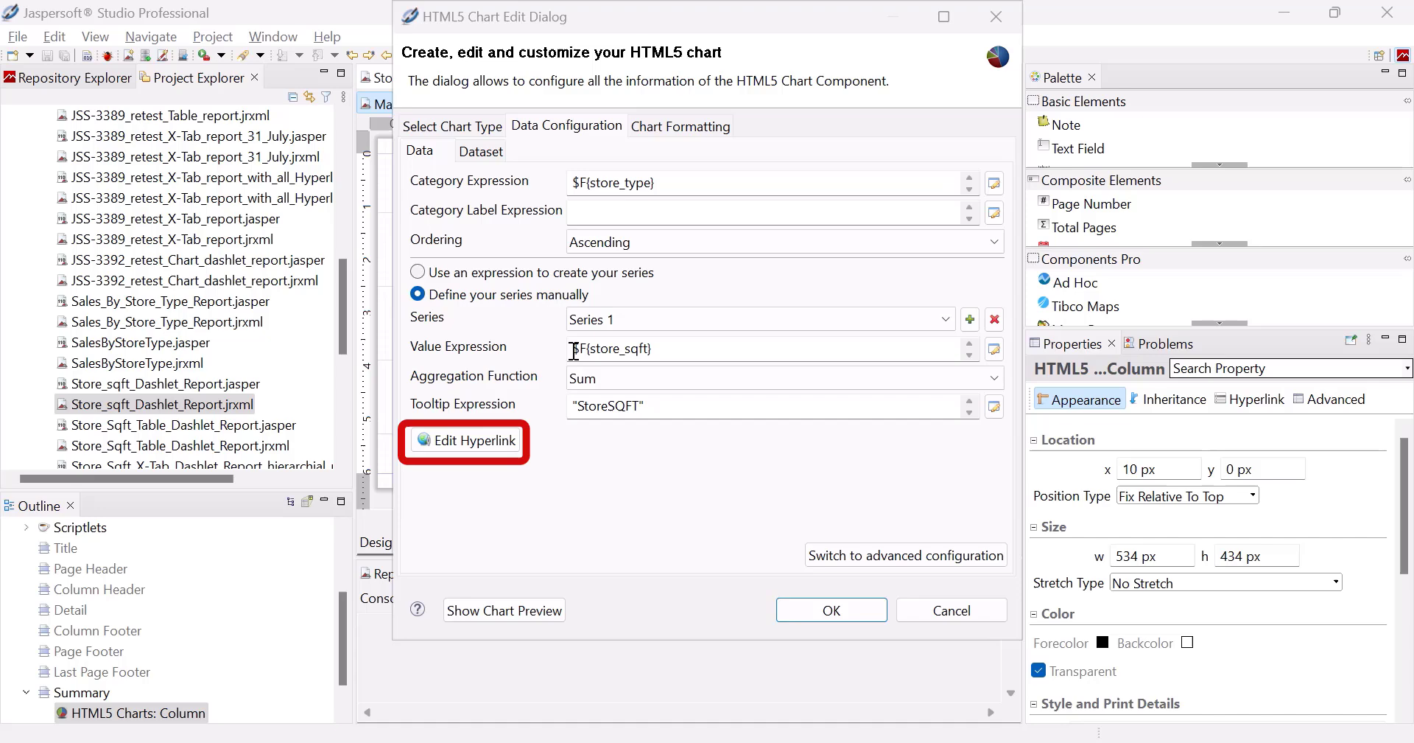
click(465, 440)
click(840, 383)
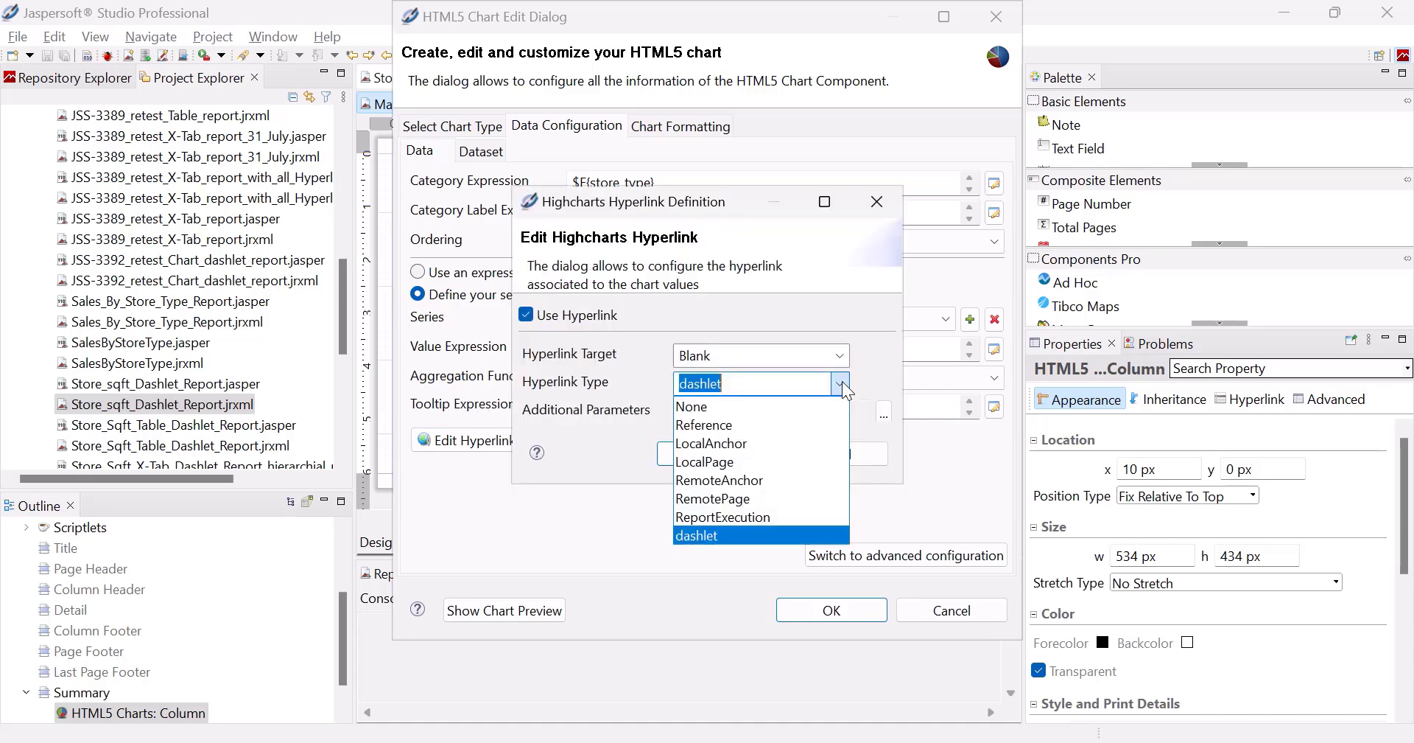
click(761, 534)
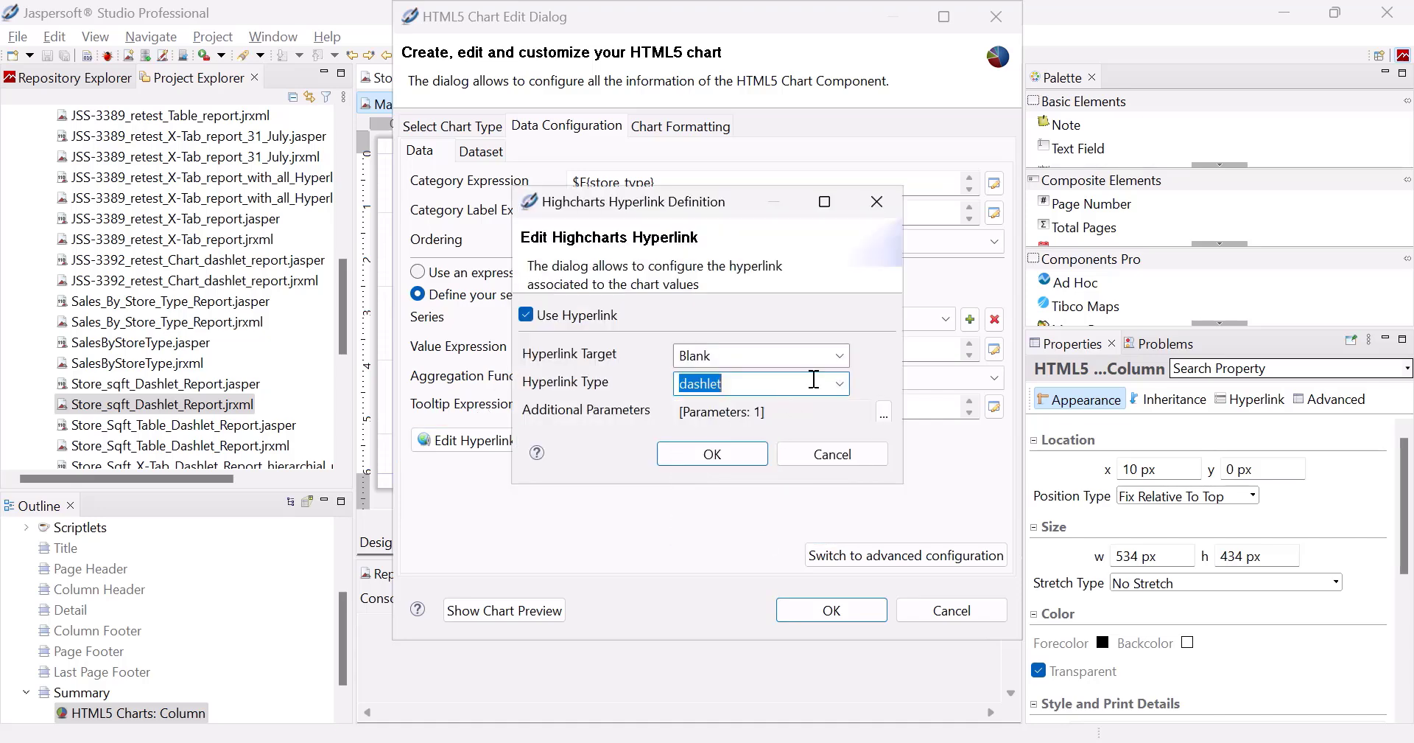
Step: Add a StoreType parameter equal to $F{store_type}, apply the chart changes, and publish the report
click(884, 413)
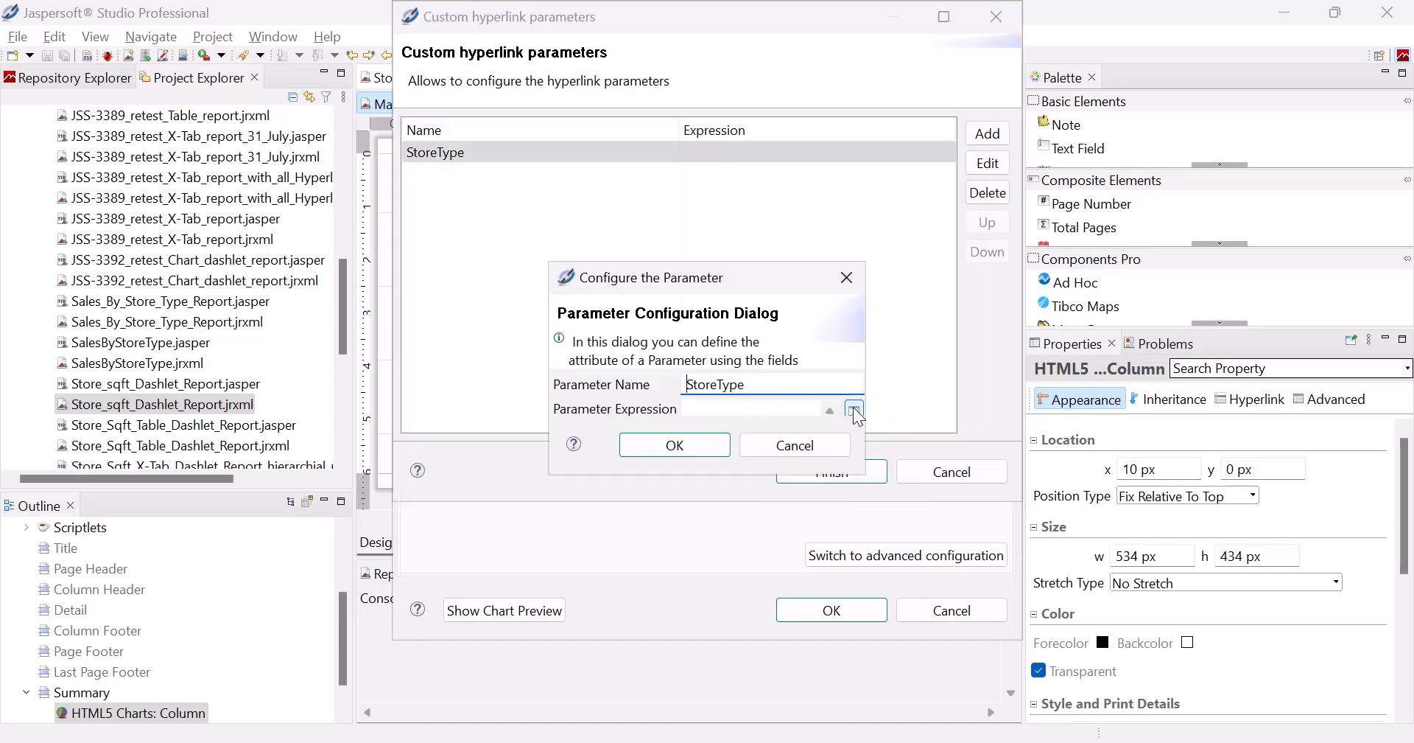
click(855, 411)
text($F{store_type})
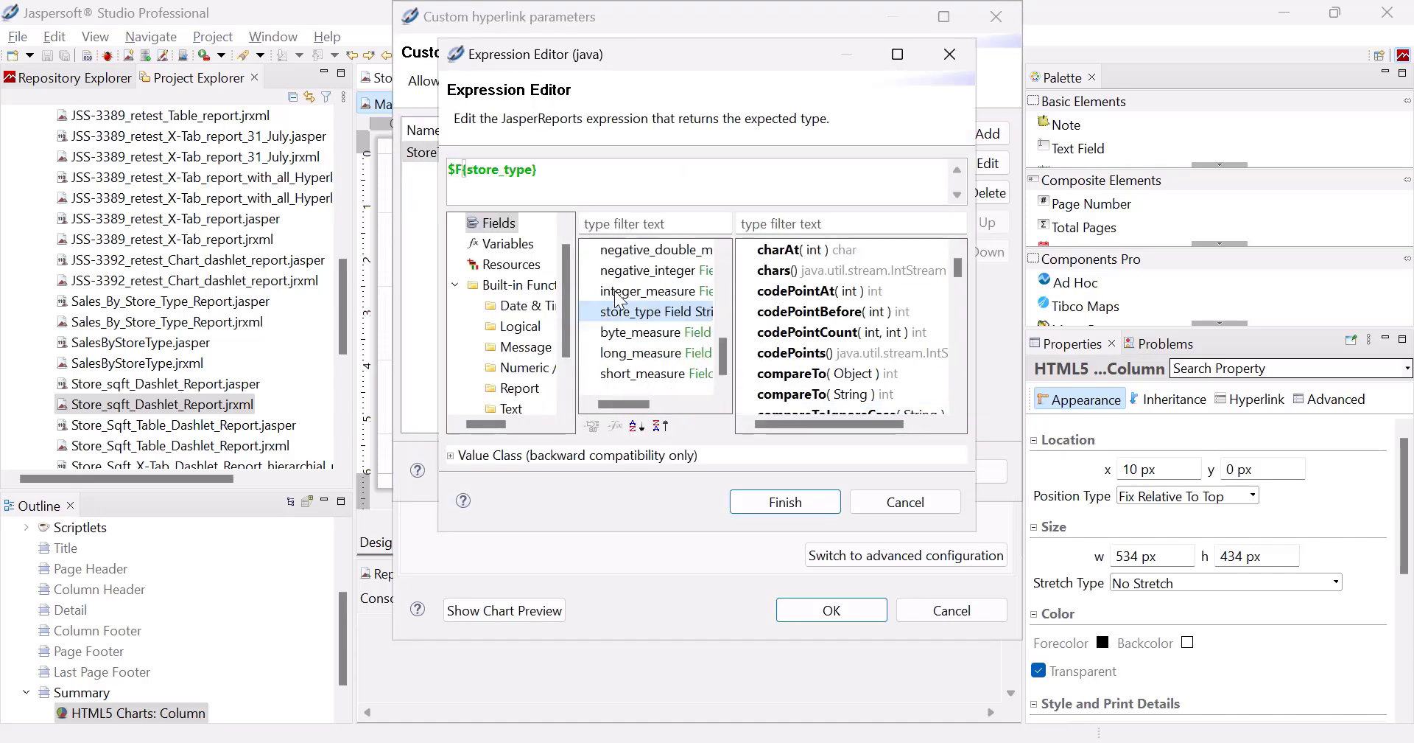
click(777, 503)
click(678, 446)
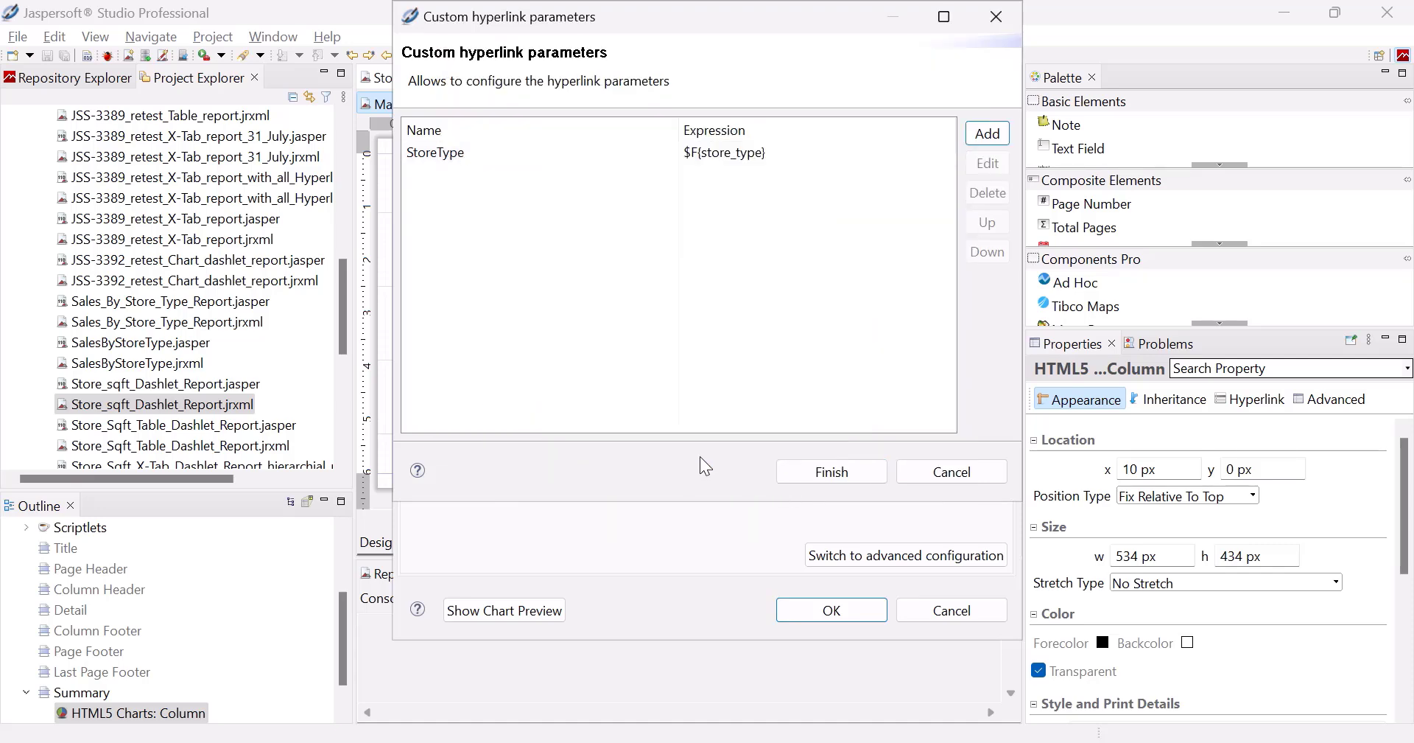
click(831, 472)
click(713, 452)
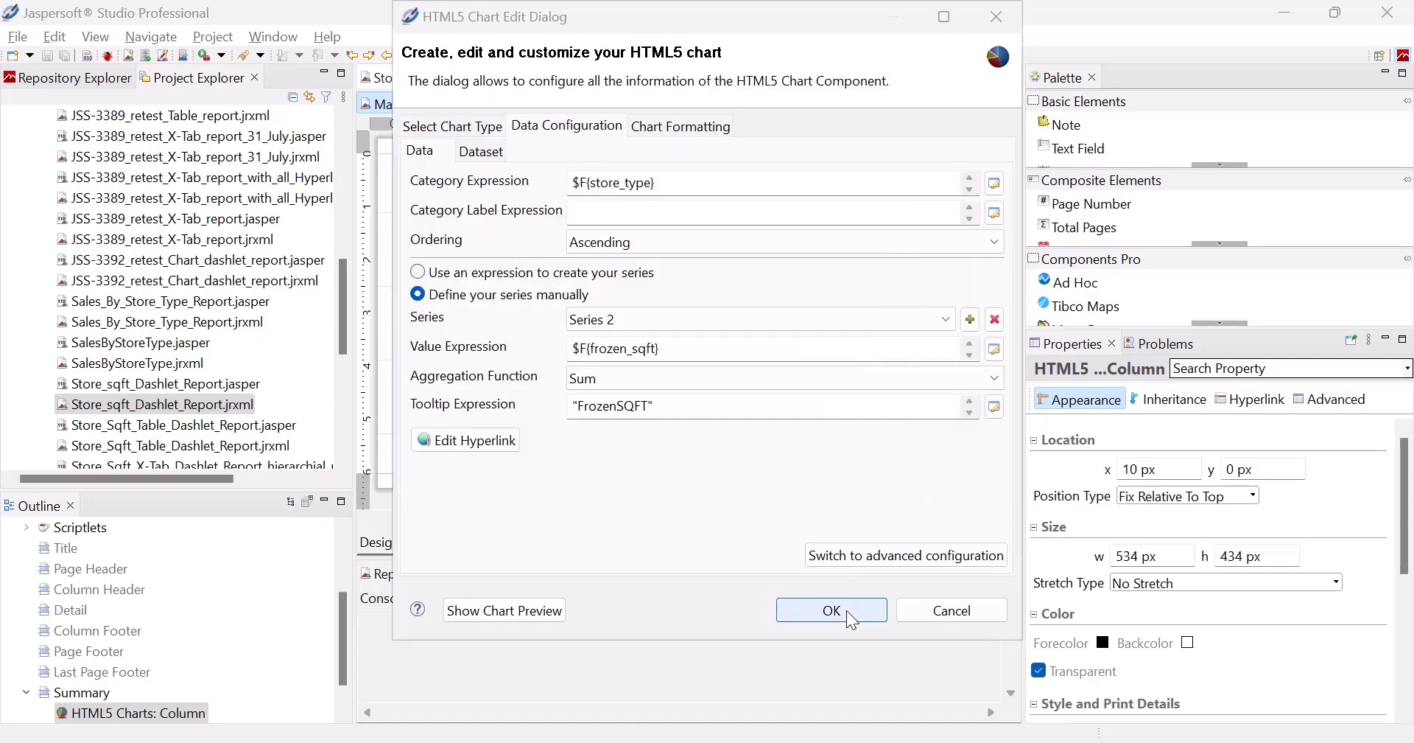
click(831, 610)
key(ctrl+s)
click(714, 386)
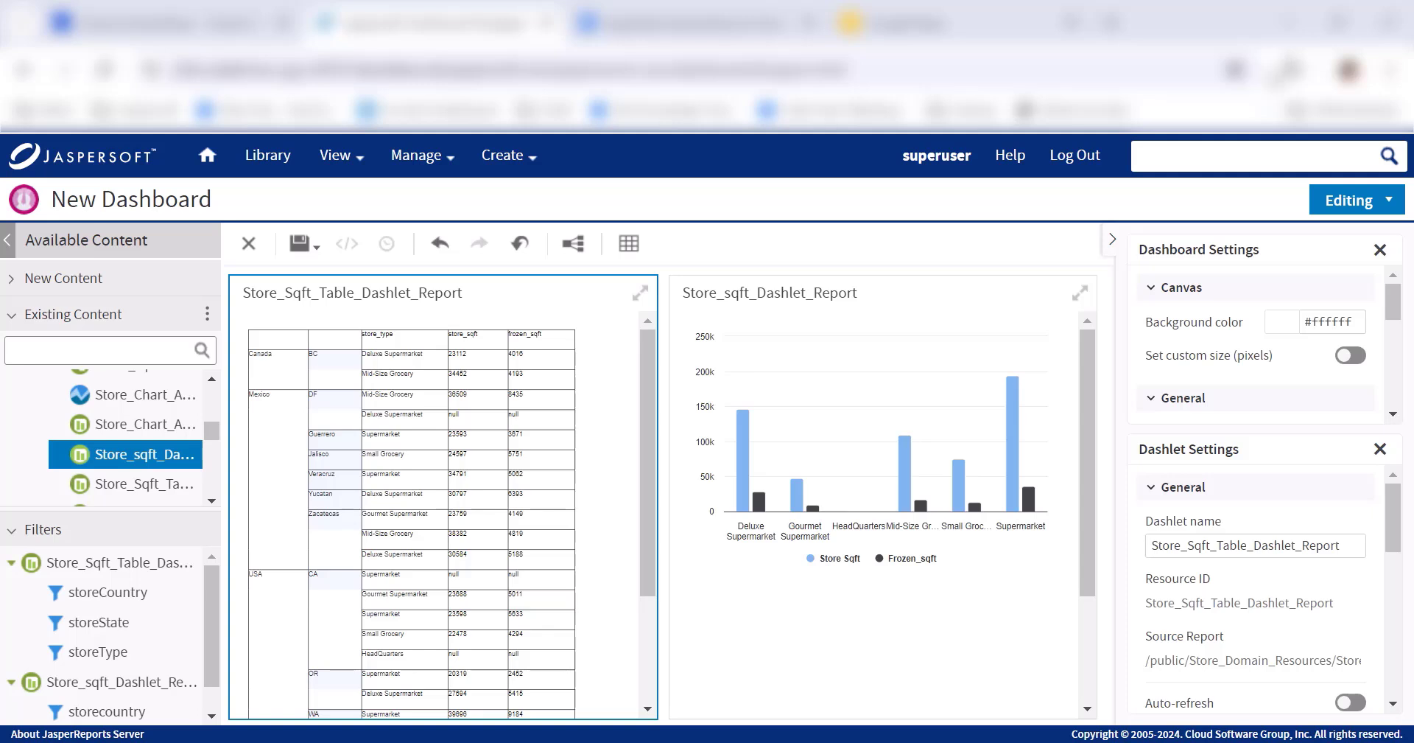
Step: Enable the table dashlet's hyperlinks and map storecountry to the chart dashlet's storecountry
scroll(1263, 546, down, 5)
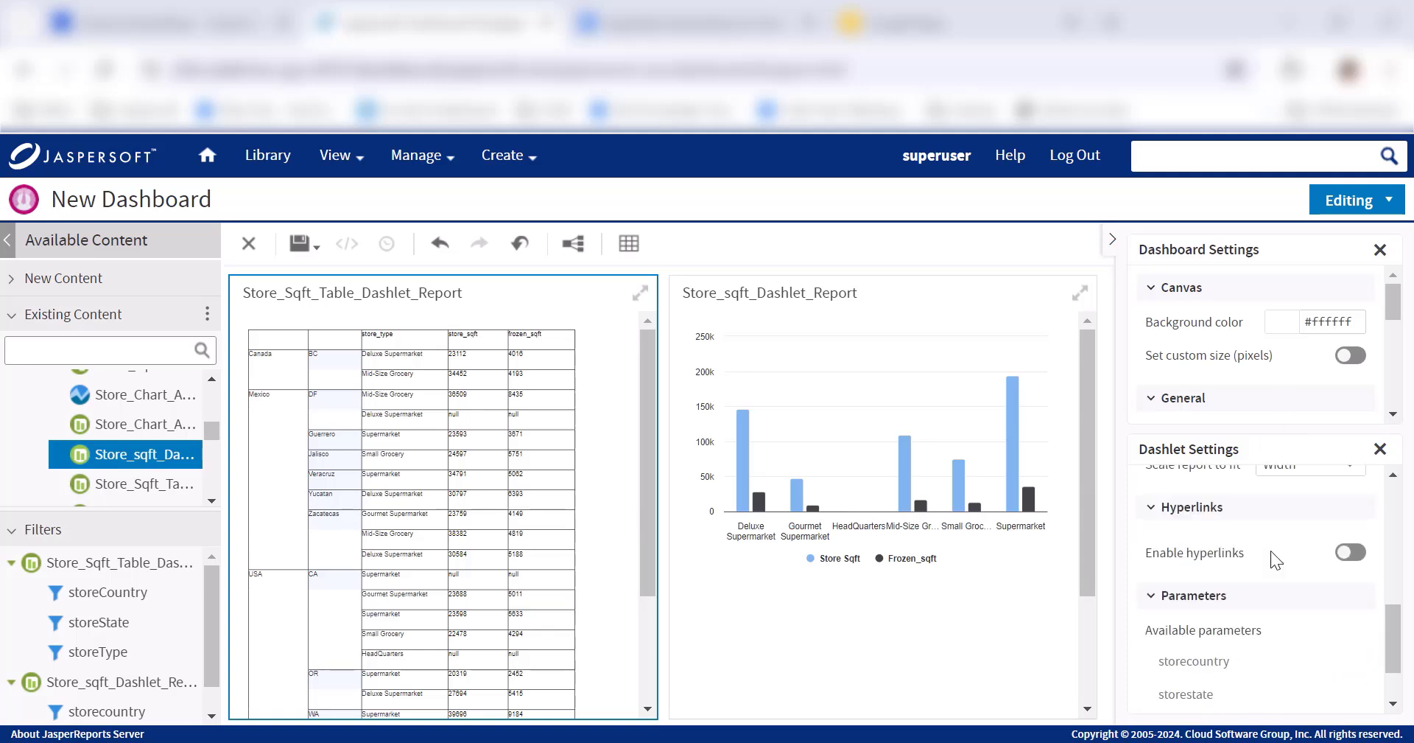
click(1350, 551)
scroll(1336, 572, down, 2)
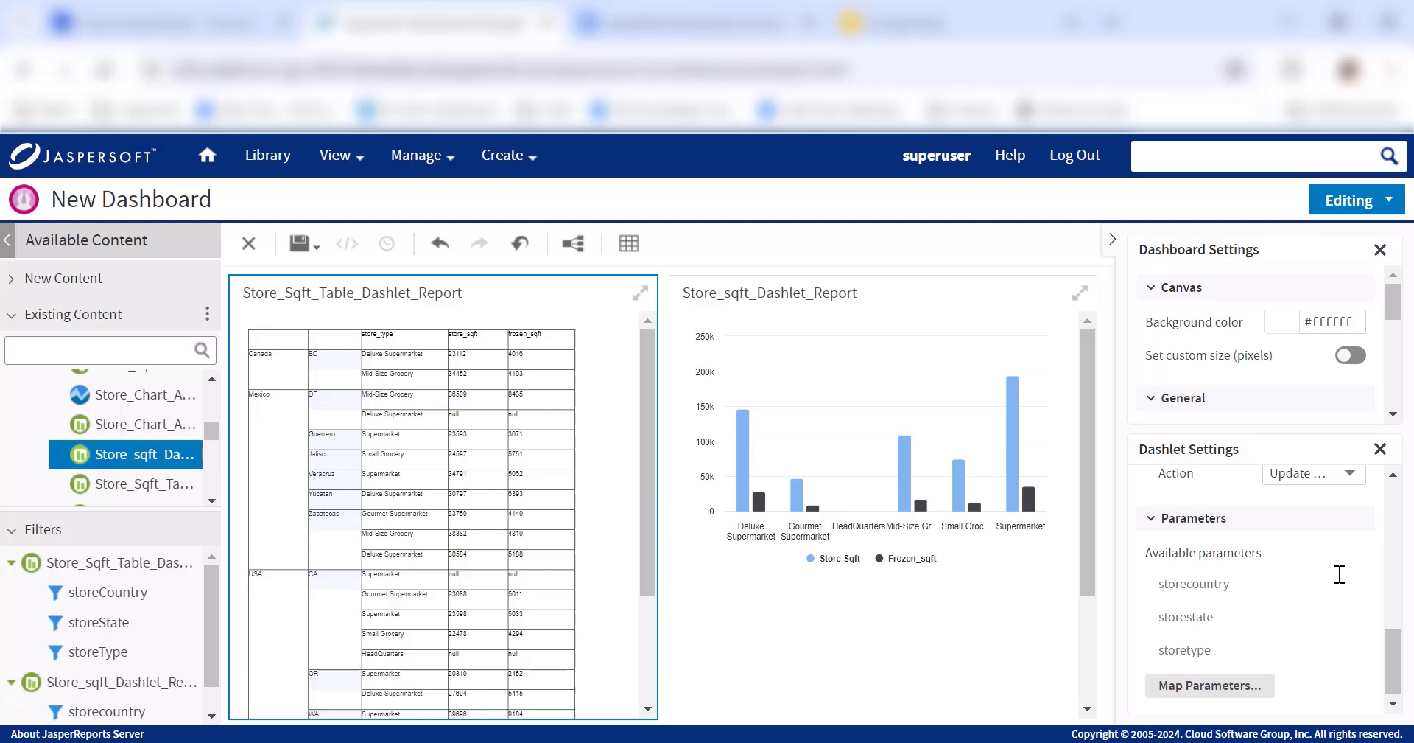
click(1247, 682)
click(1123, 401)
click(823, 403)
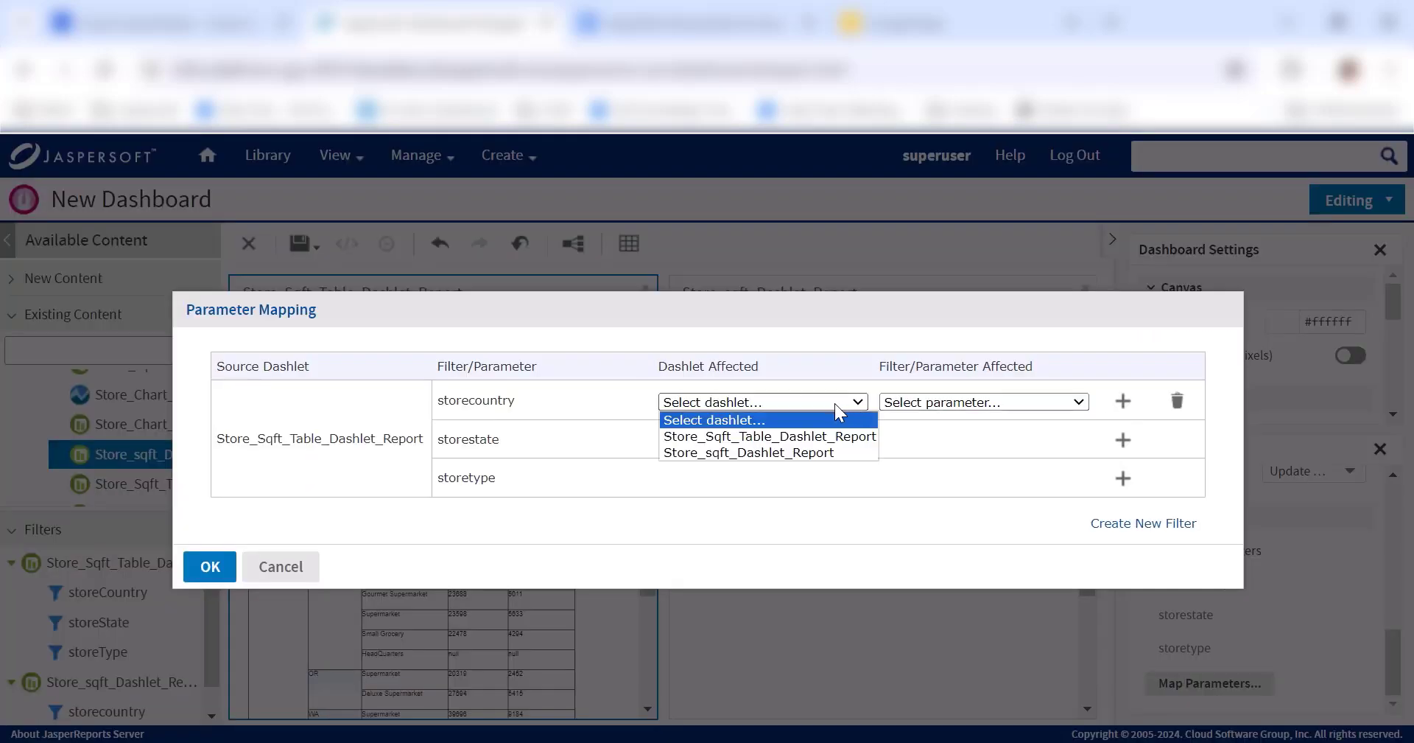
click(820, 456)
click(987, 405)
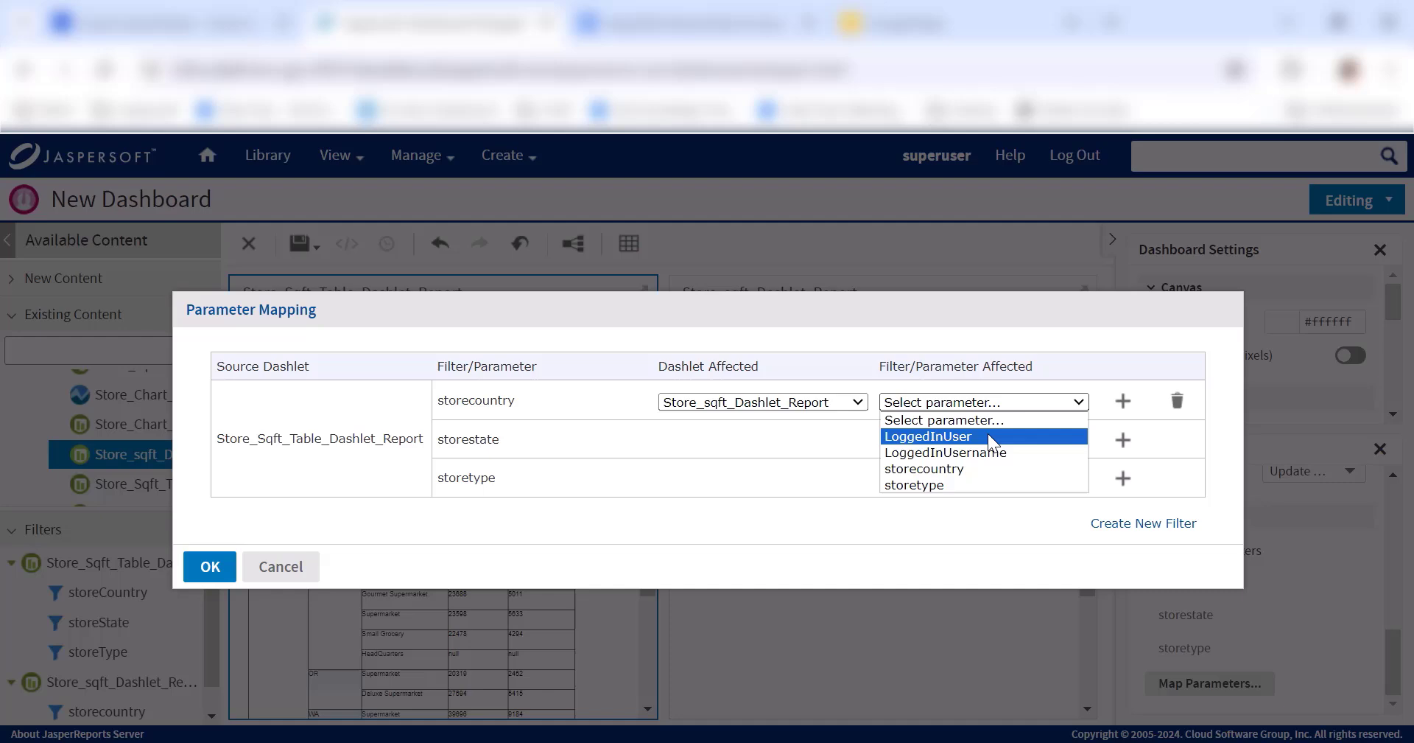
click(950, 468)
Step: Map storetype to the chart's storetype, confirm the mapping, and switch the dashboard to Viewing
click(1127, 483)
click(853, 479)
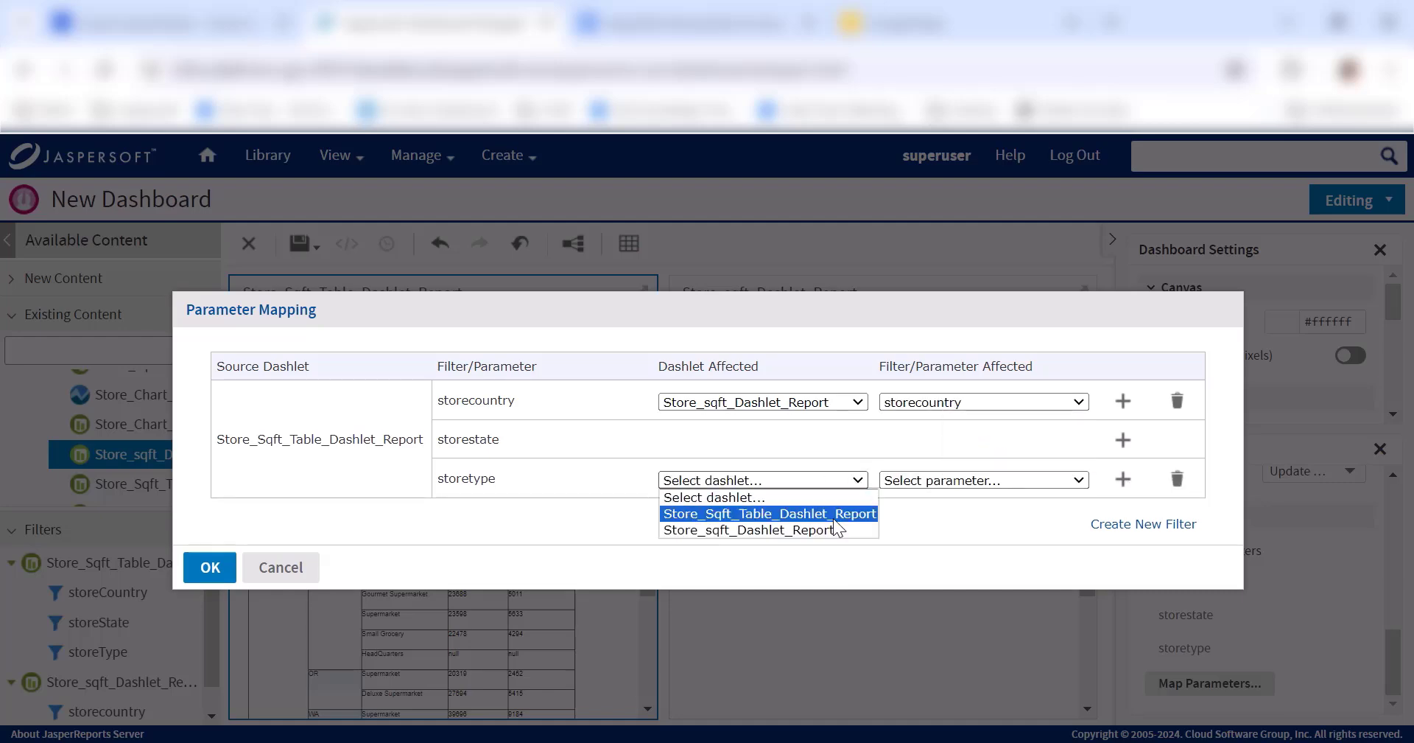
click(837, 527)
click(1053, 482)
click(994, 562)
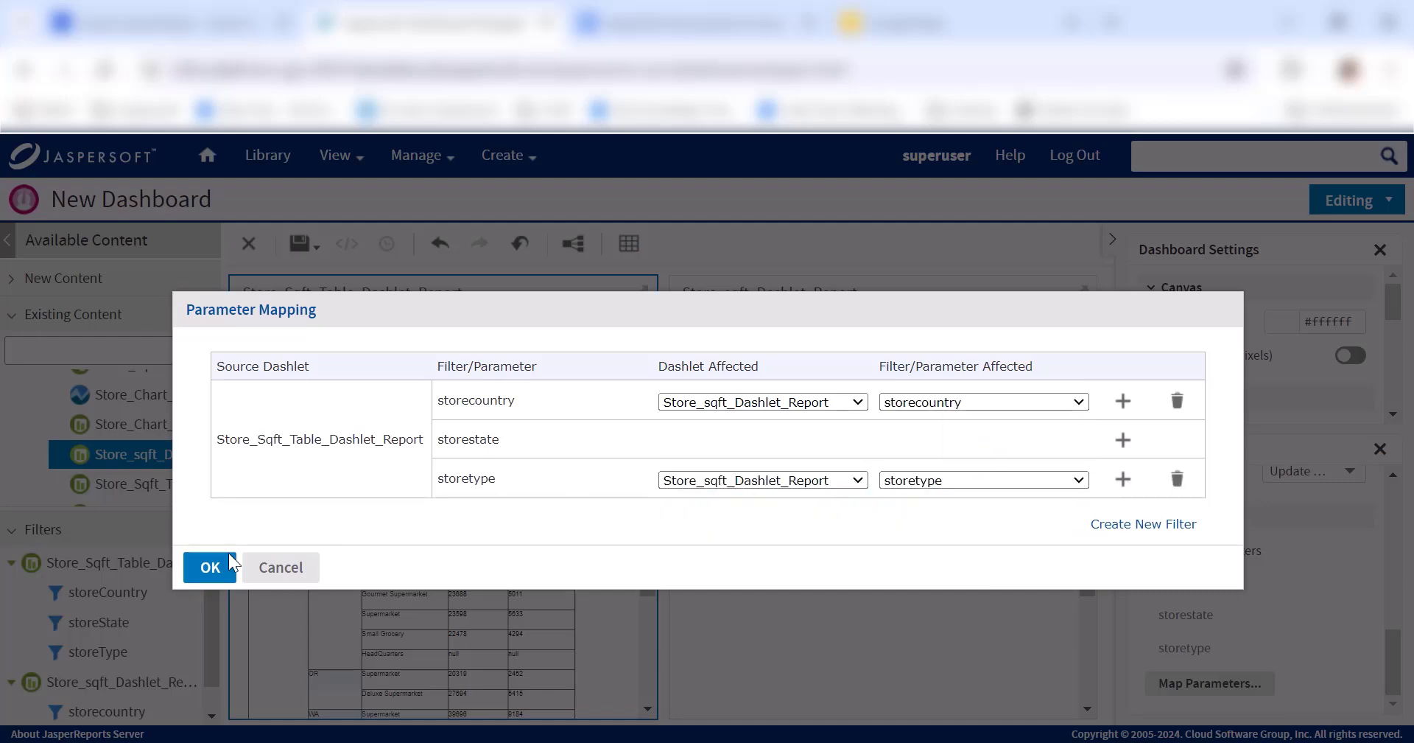
click(209, 567)
click(1367, 210)
click(1326, 272)
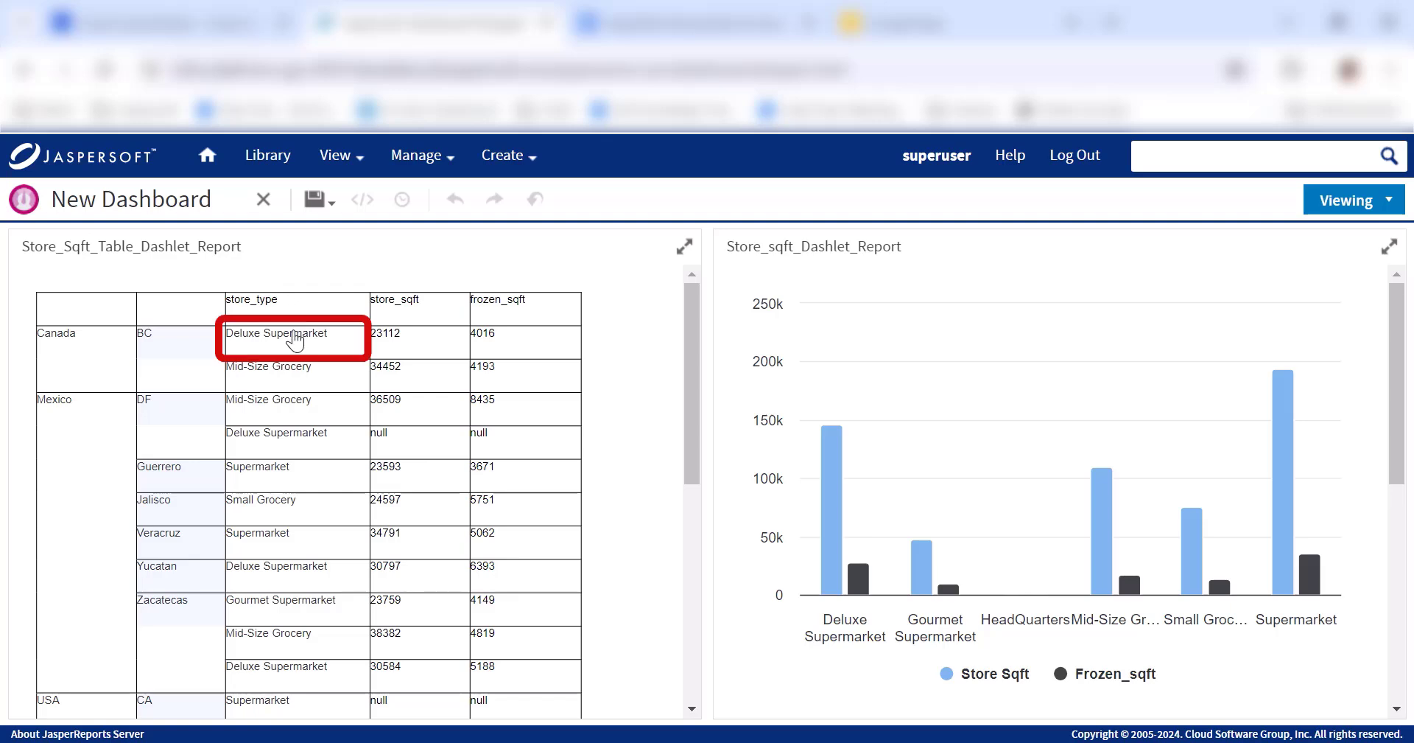
Step: Click Deluxe Supermarket in the table so the chart shows only its Store Sqft 146,045
click(295, 340)
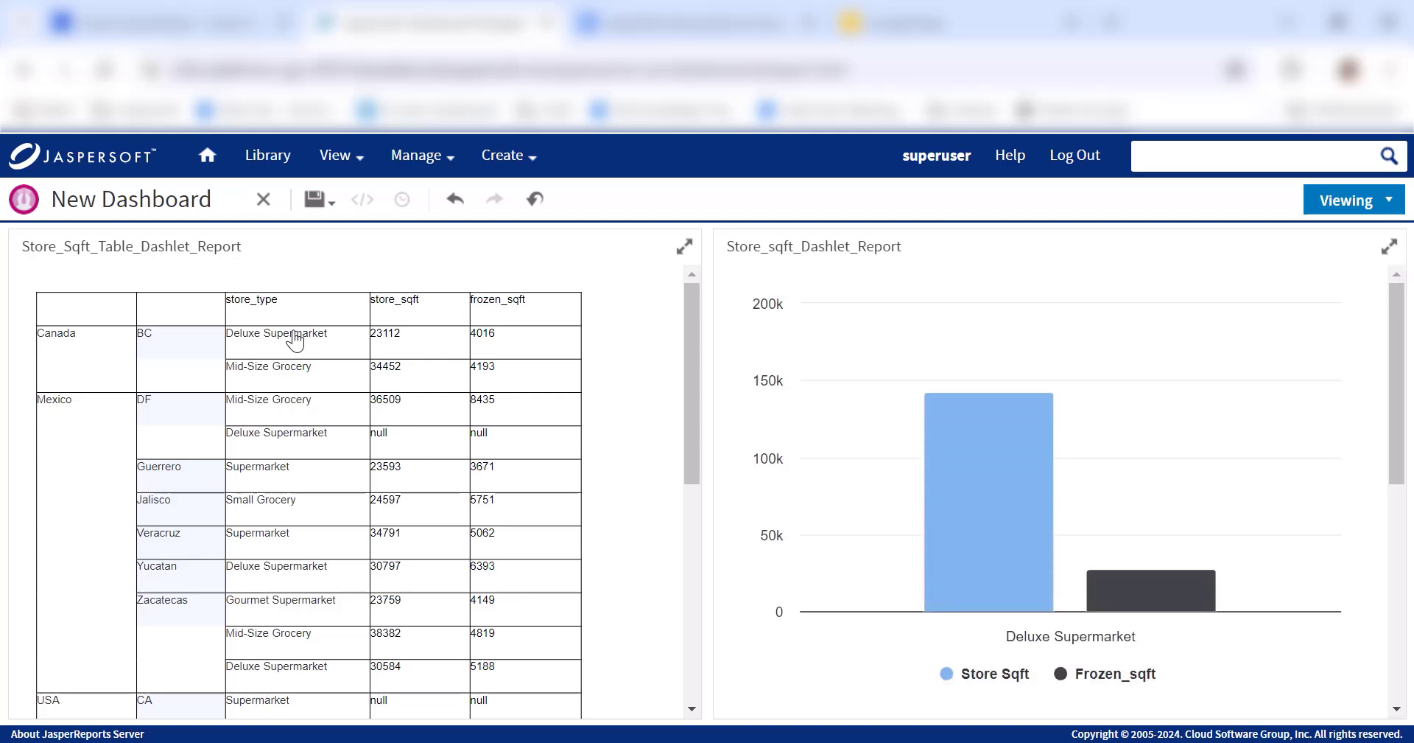
mouse_move(998, 498)
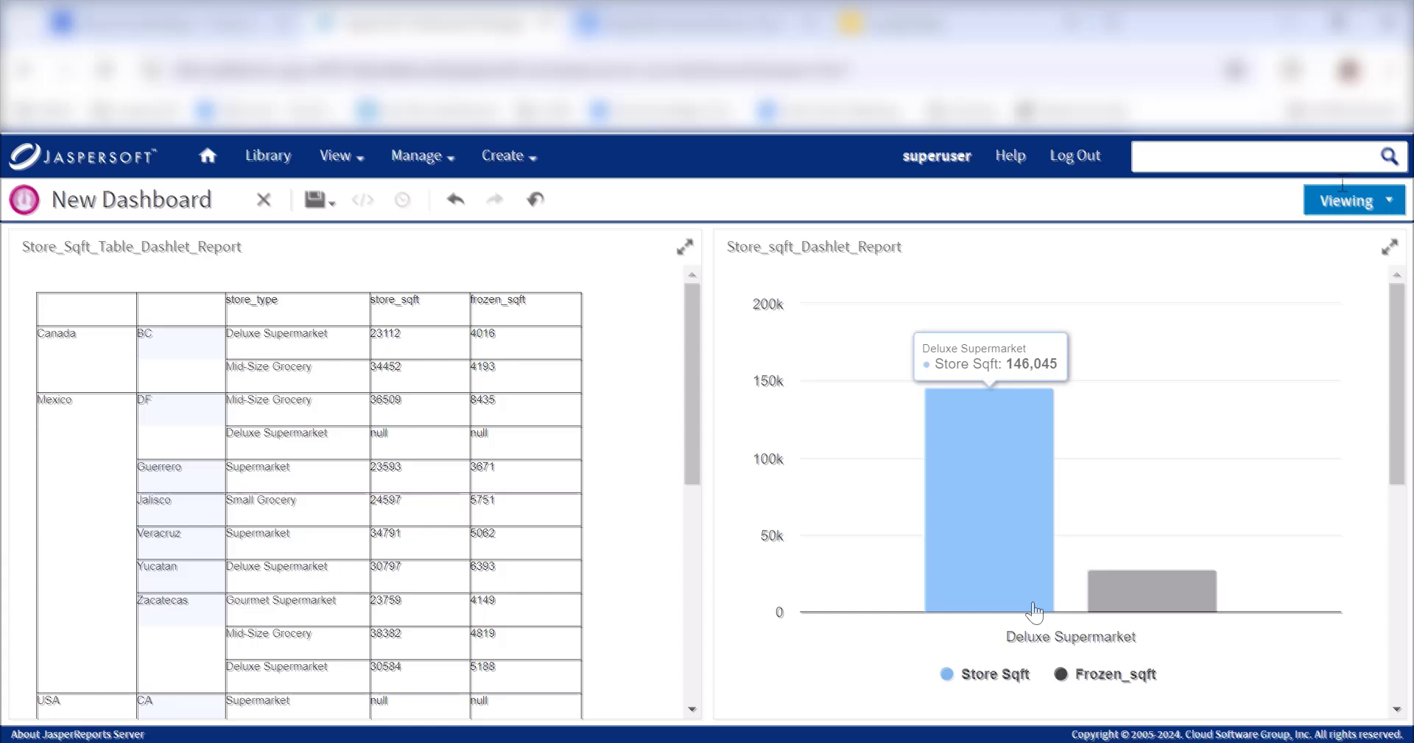
Step: Put the dashboard back in Editing mode and set the table hyperlink Action to Open new page
click(1341, 201)
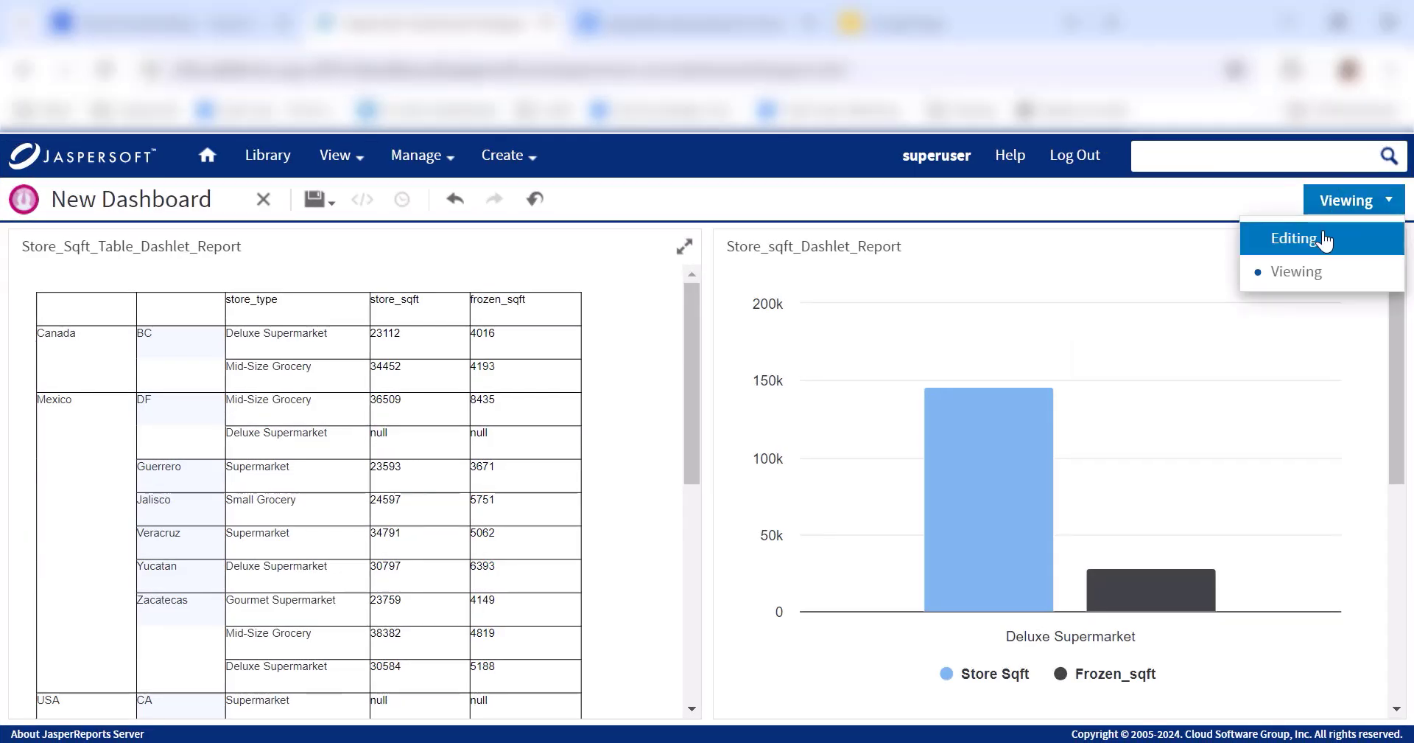
click(1296, 238)
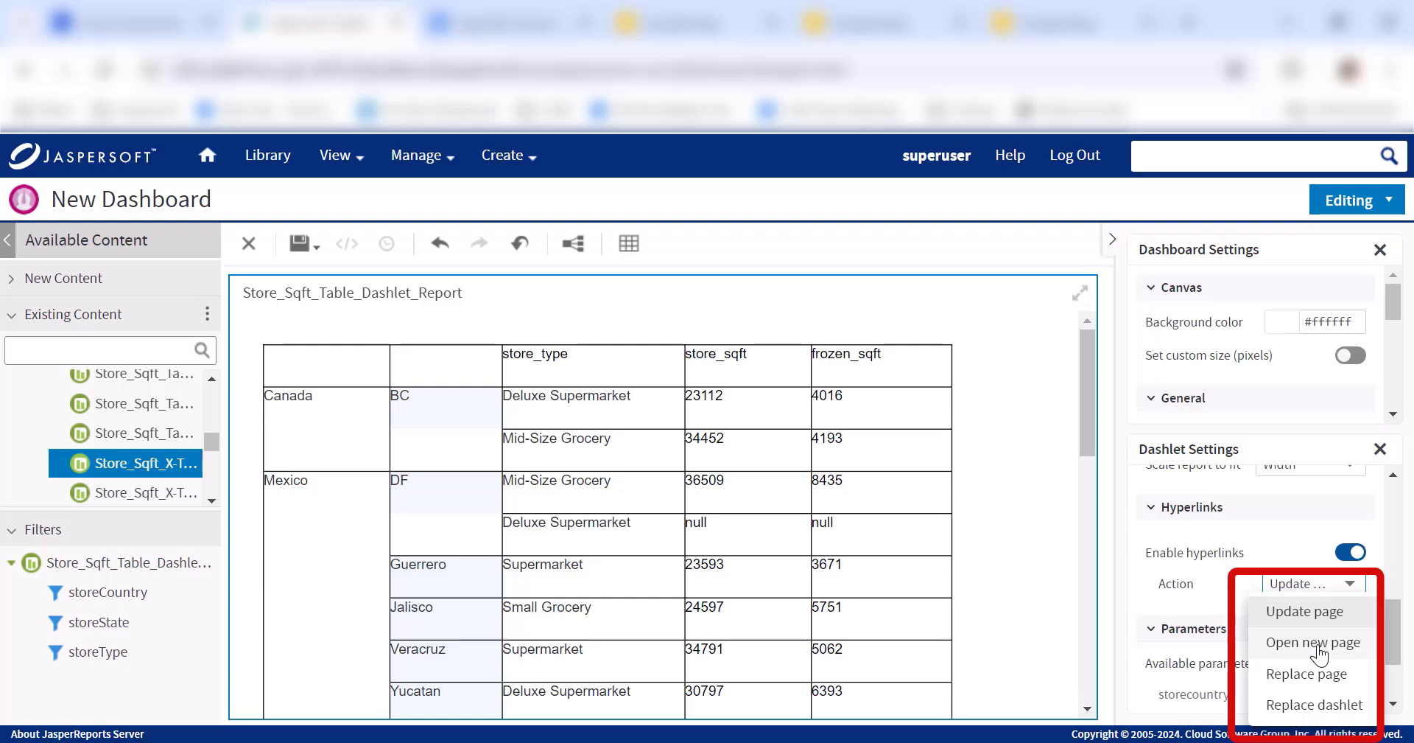
click(1318, 642)
click(1273, 643)
Step: Paste the X-Tab report URL and append StoreCountry=$P{storecountry} to the link
key(ctrl+v)
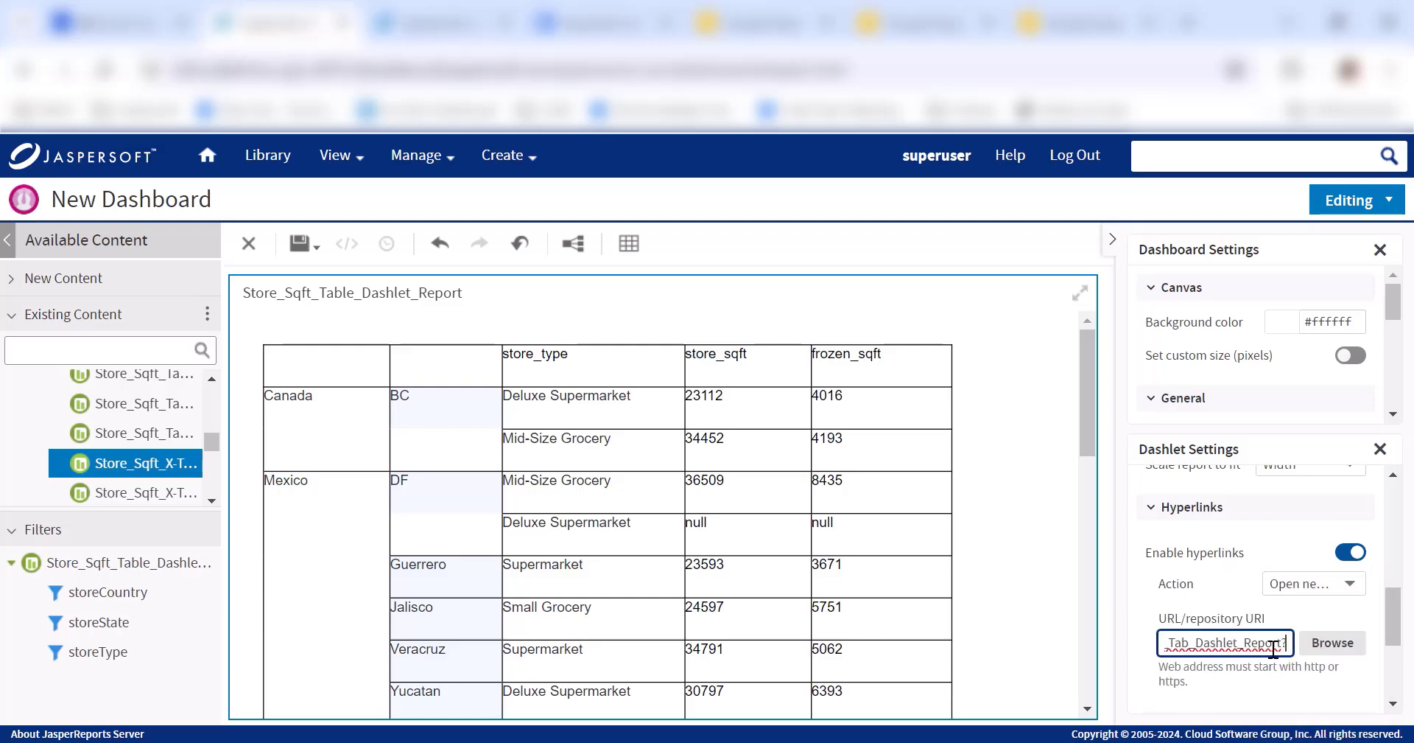
text(StoreCountry)
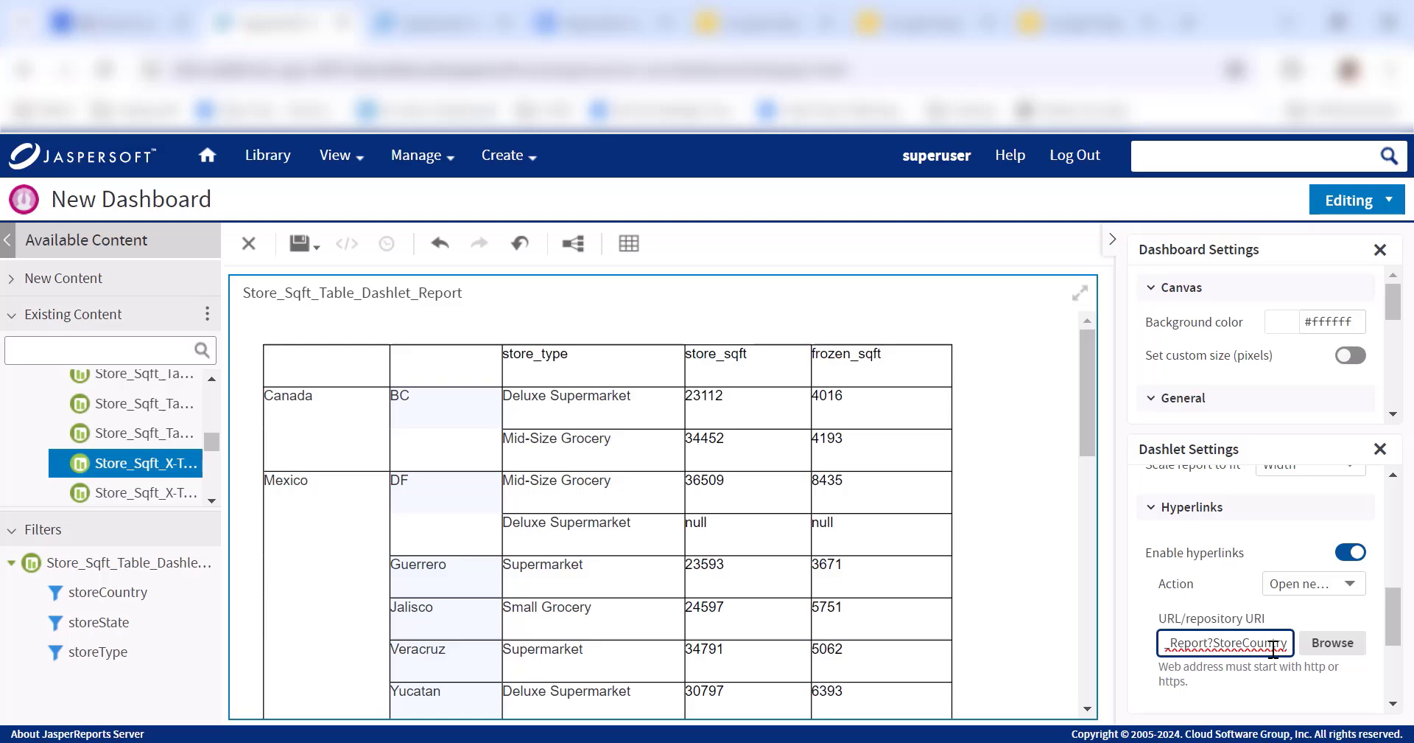
text(=$)
key(Down)
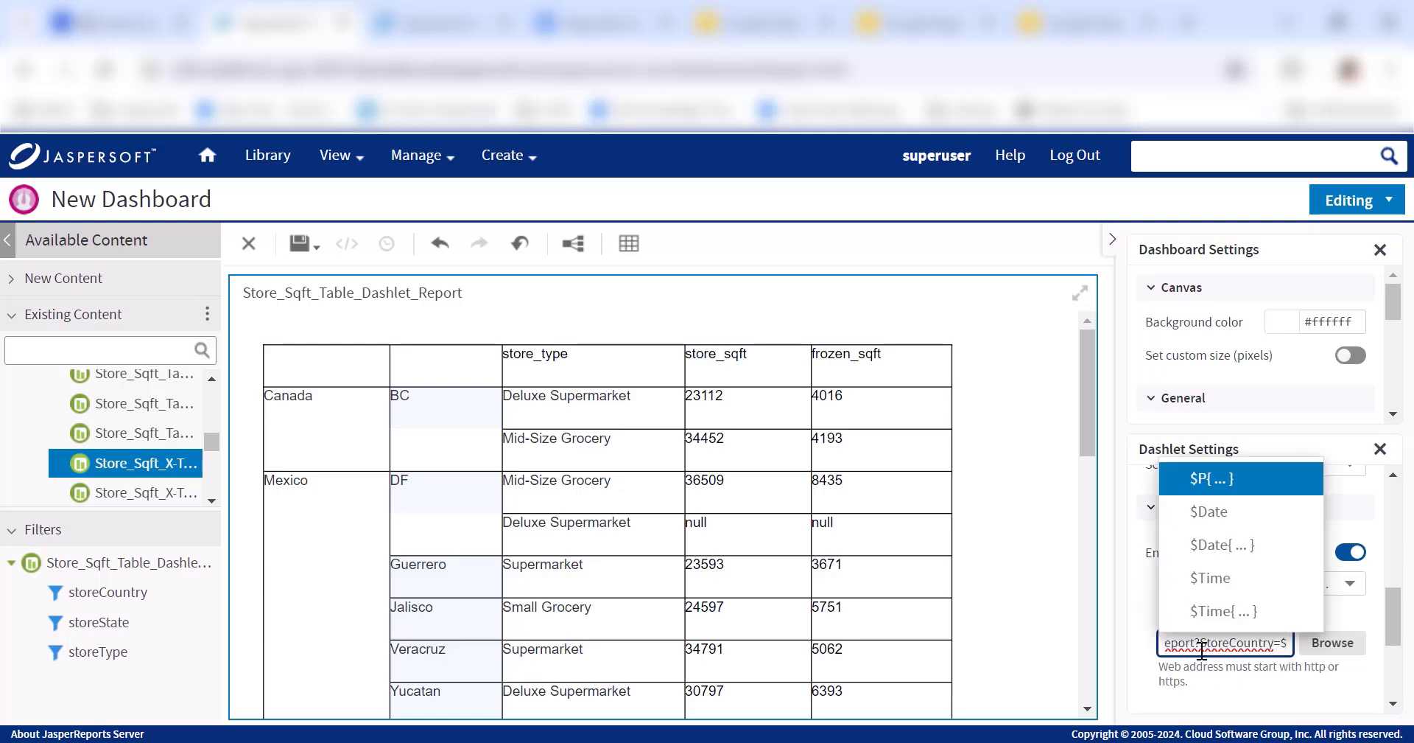
key(Escape)
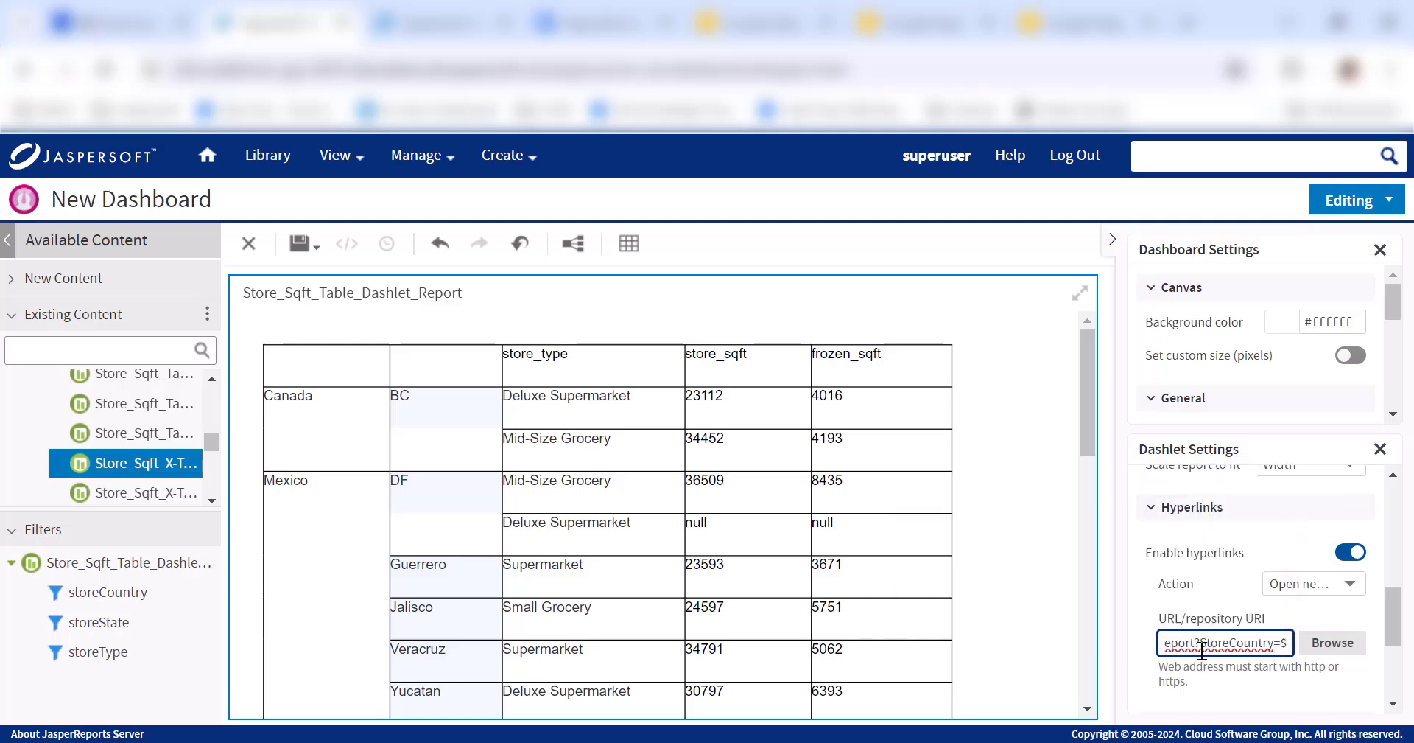
text(P{)
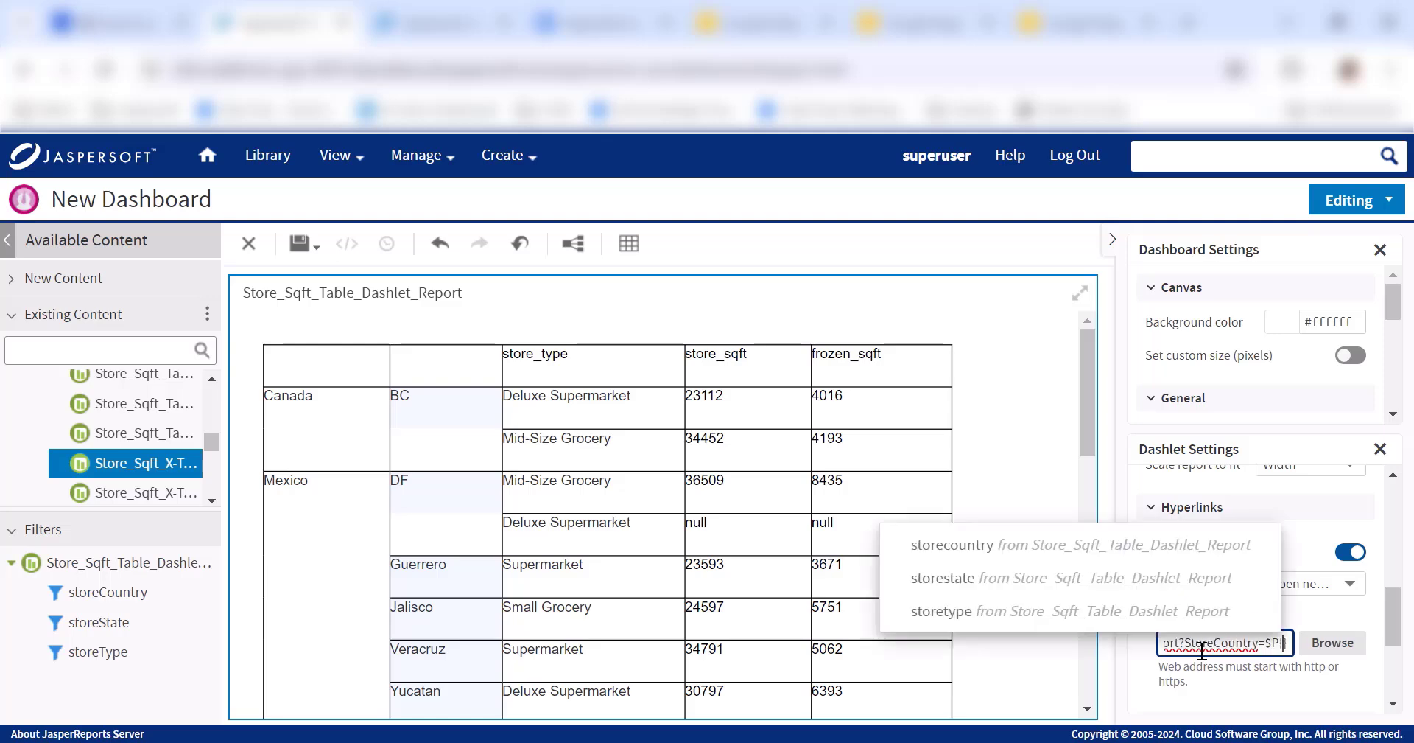
text(s)
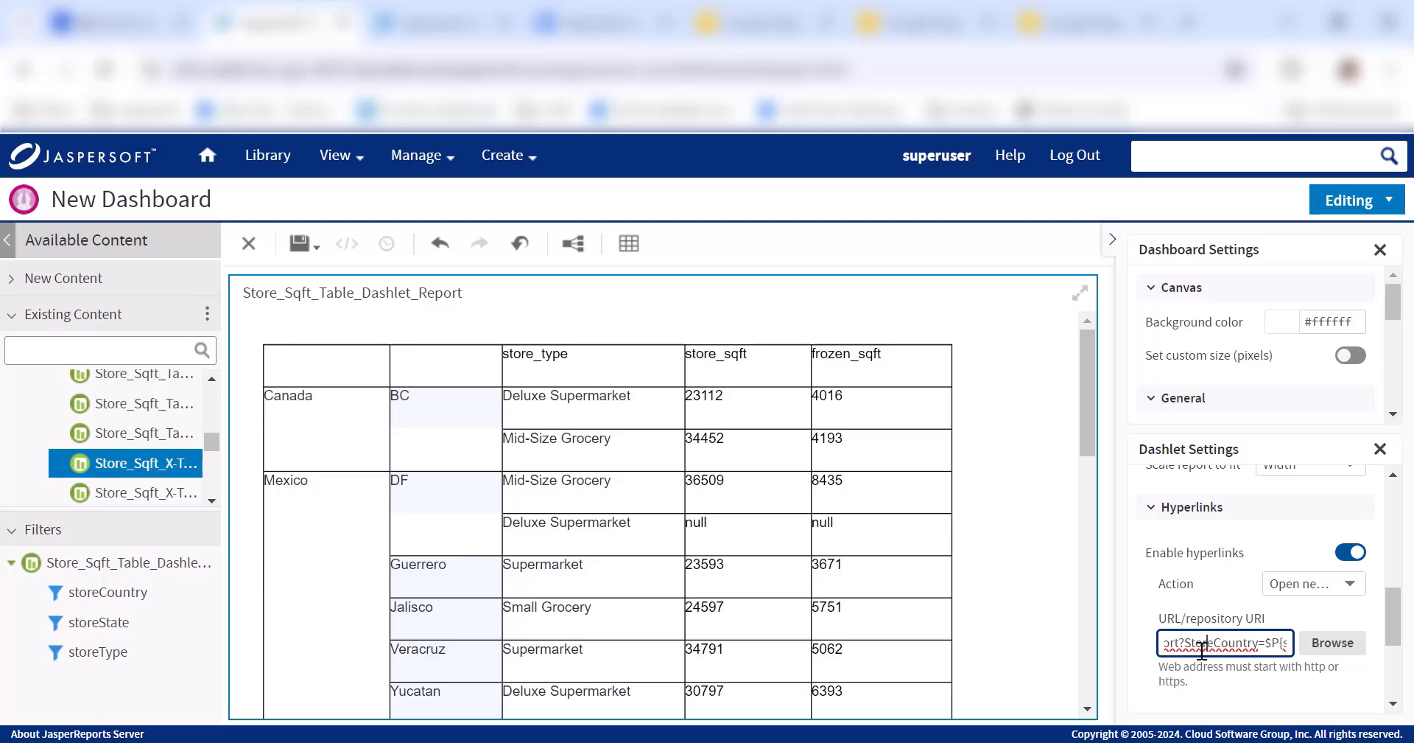
click(1355, 201)
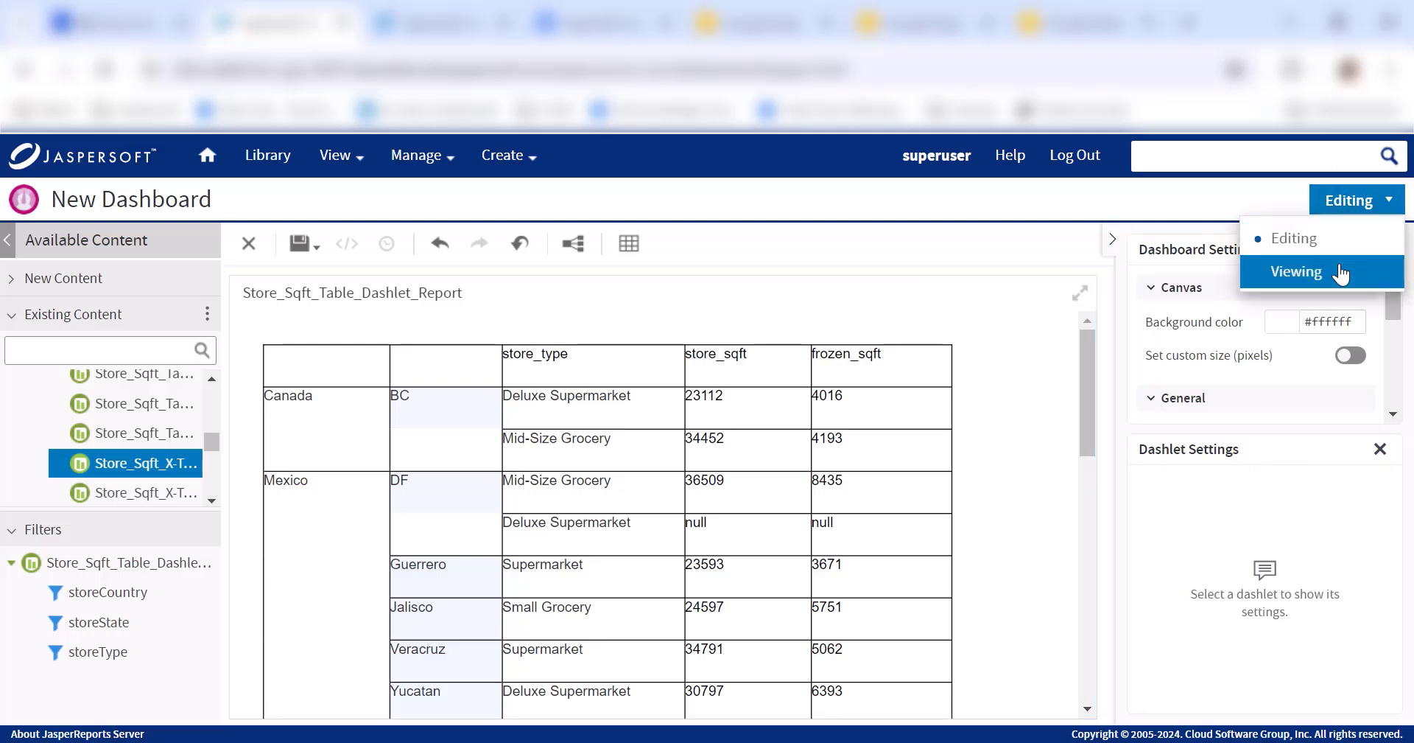
click(1297, 272)
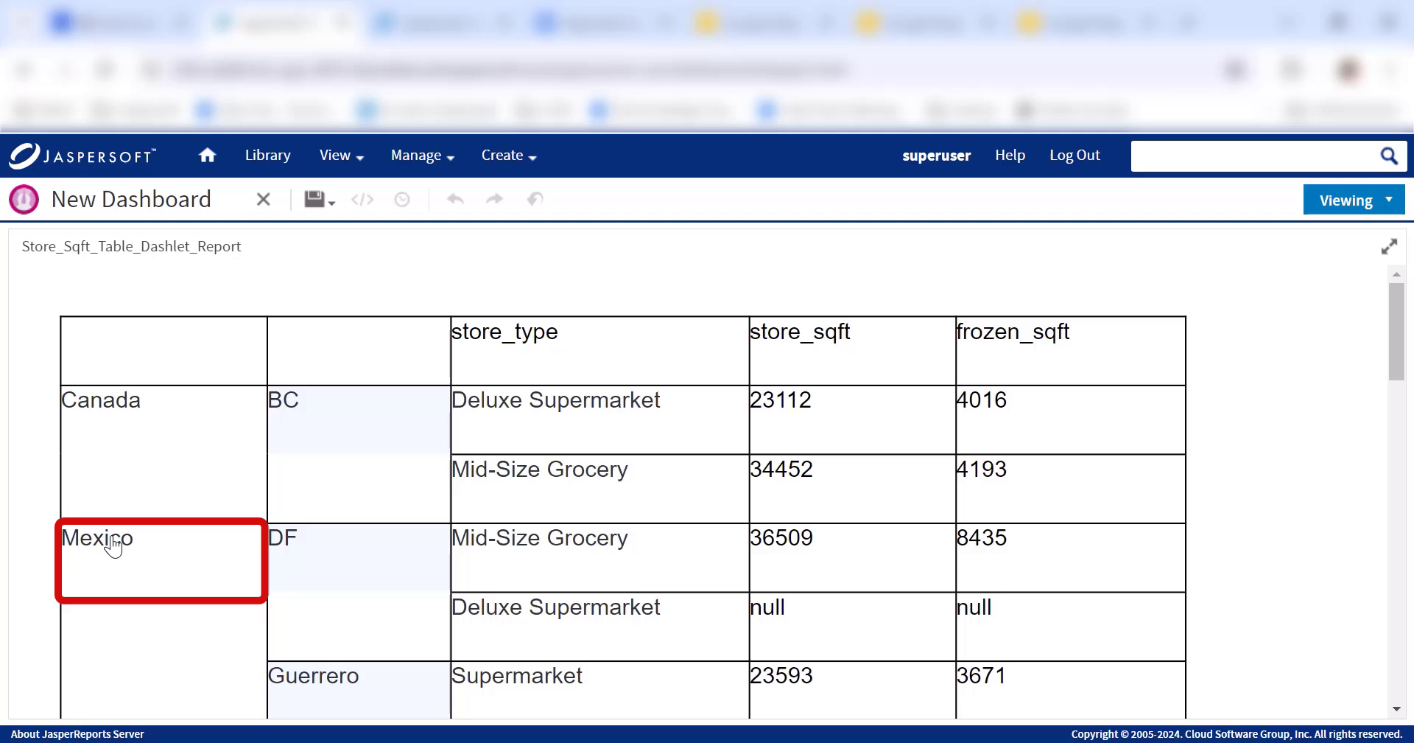
click(113, 542)
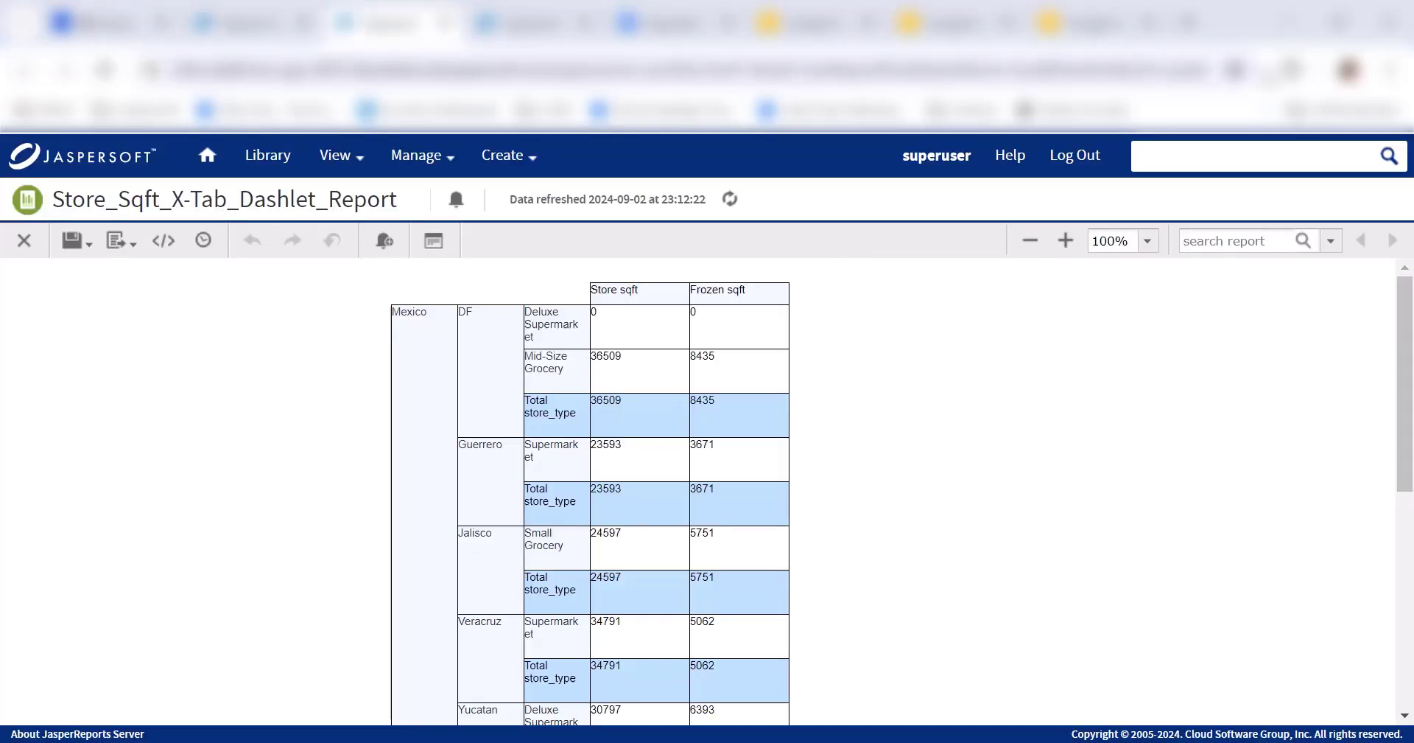
key(ctrl+w)
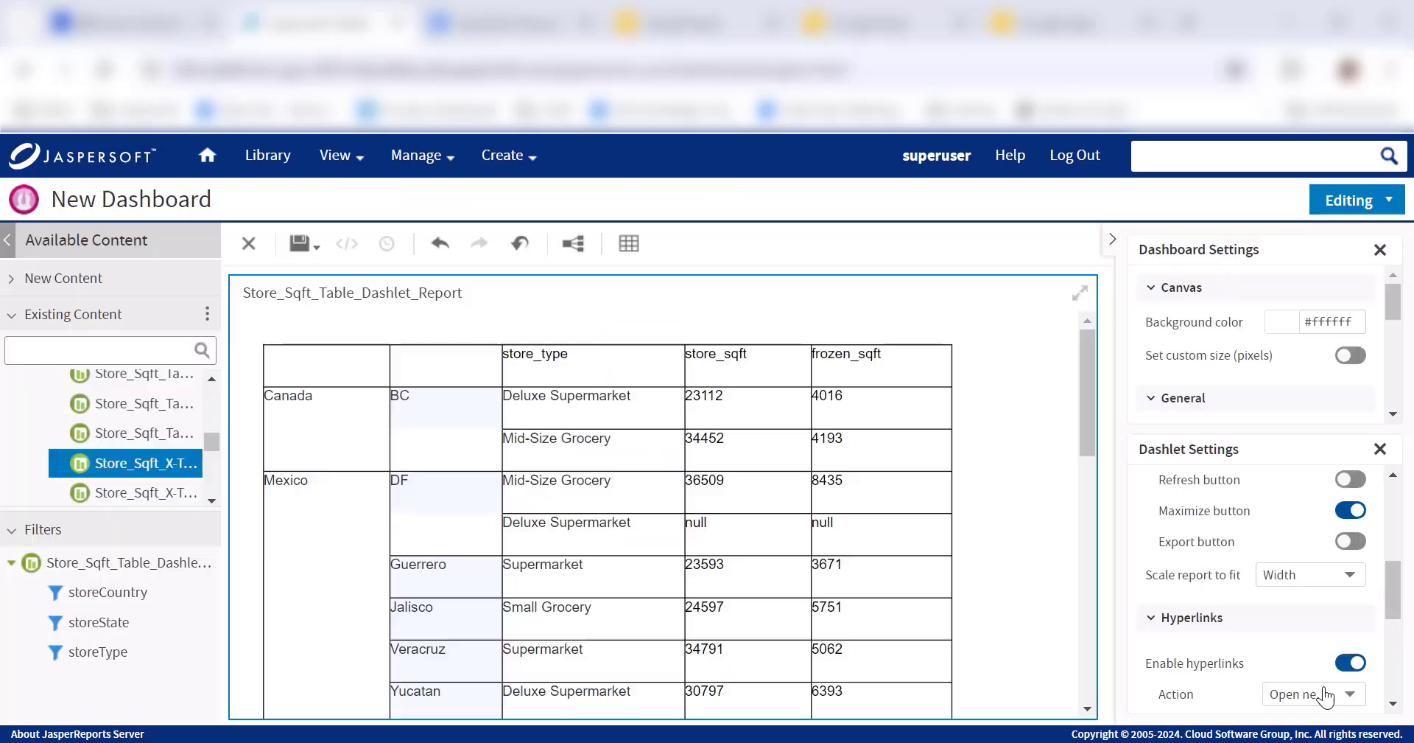
Step: Set the table hyperlink Action to Replace page, then in Viewing mode follow Jalisco and leave the dashboard
click(1326, 694)
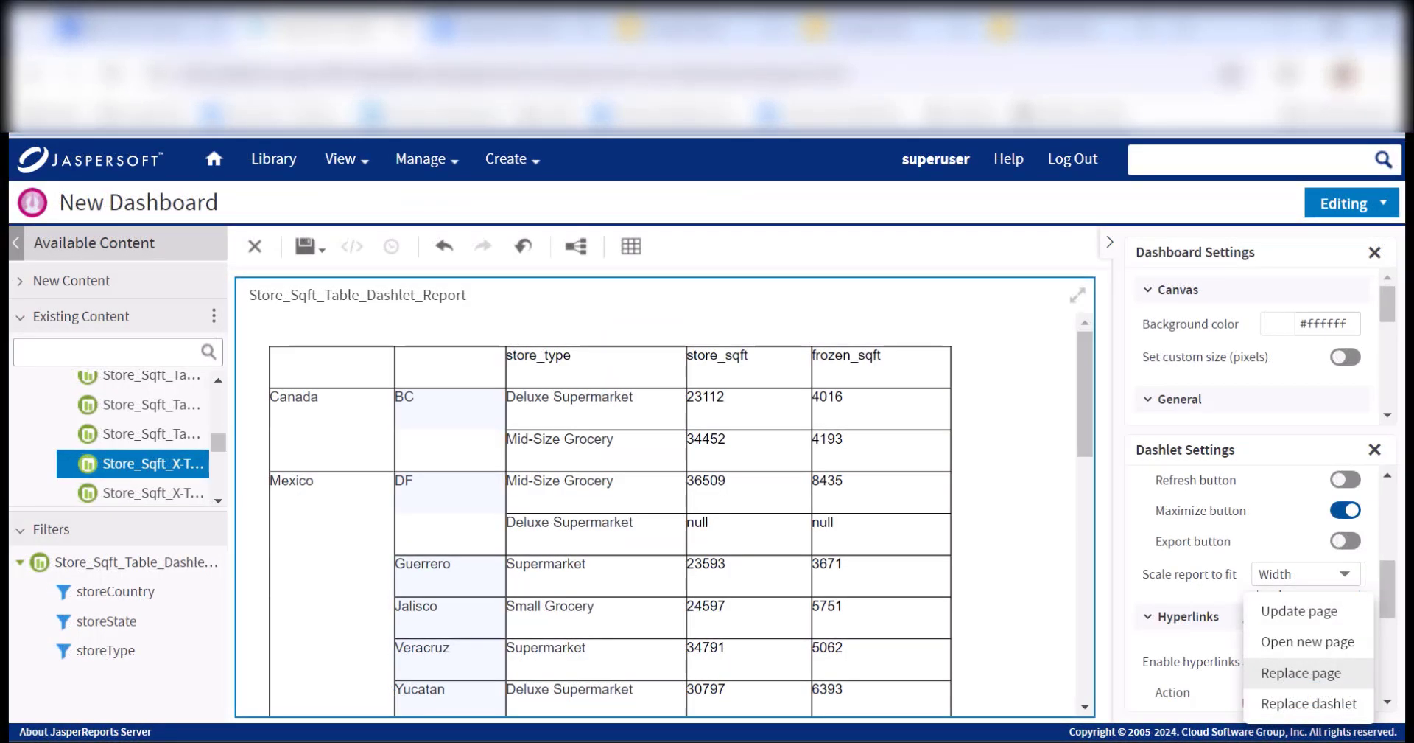
click(1351, 203)
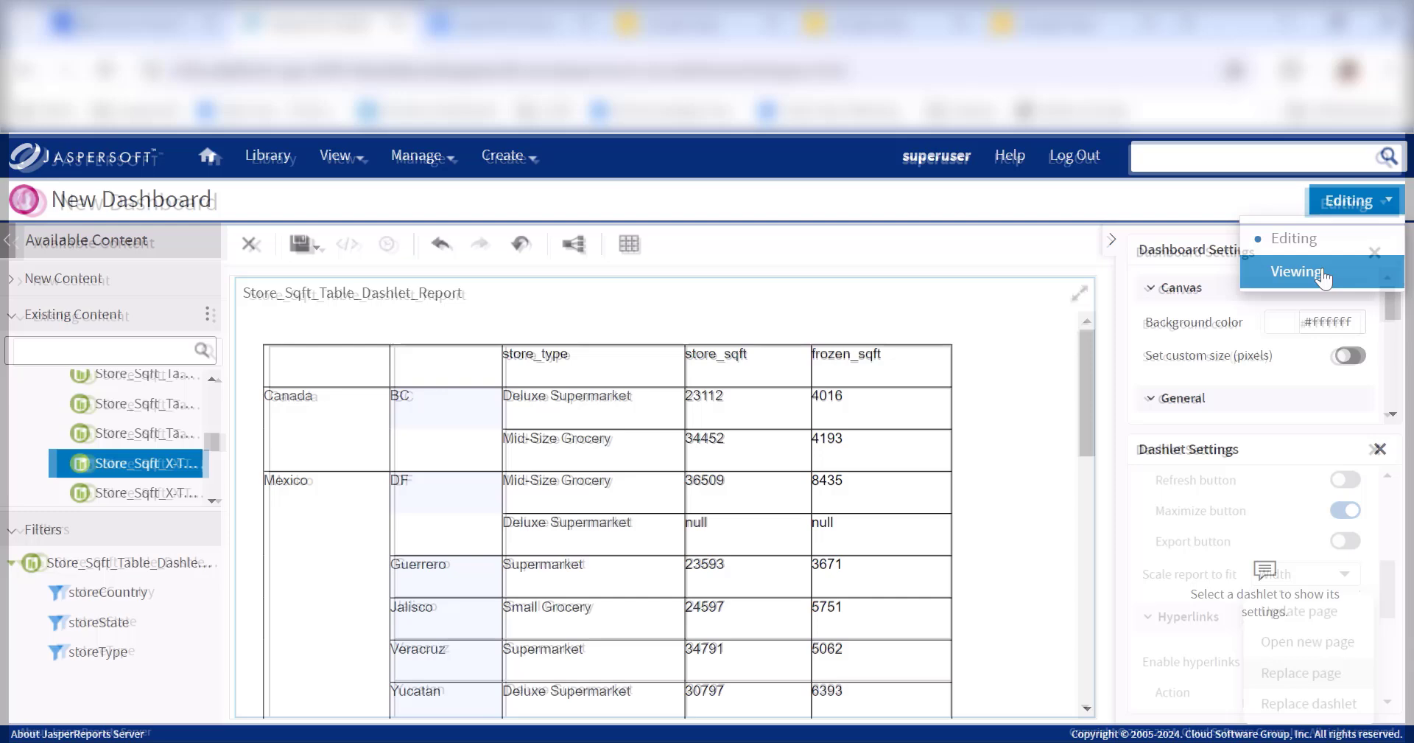
click(1319, 273)
scroll(263, 572, down, 5)
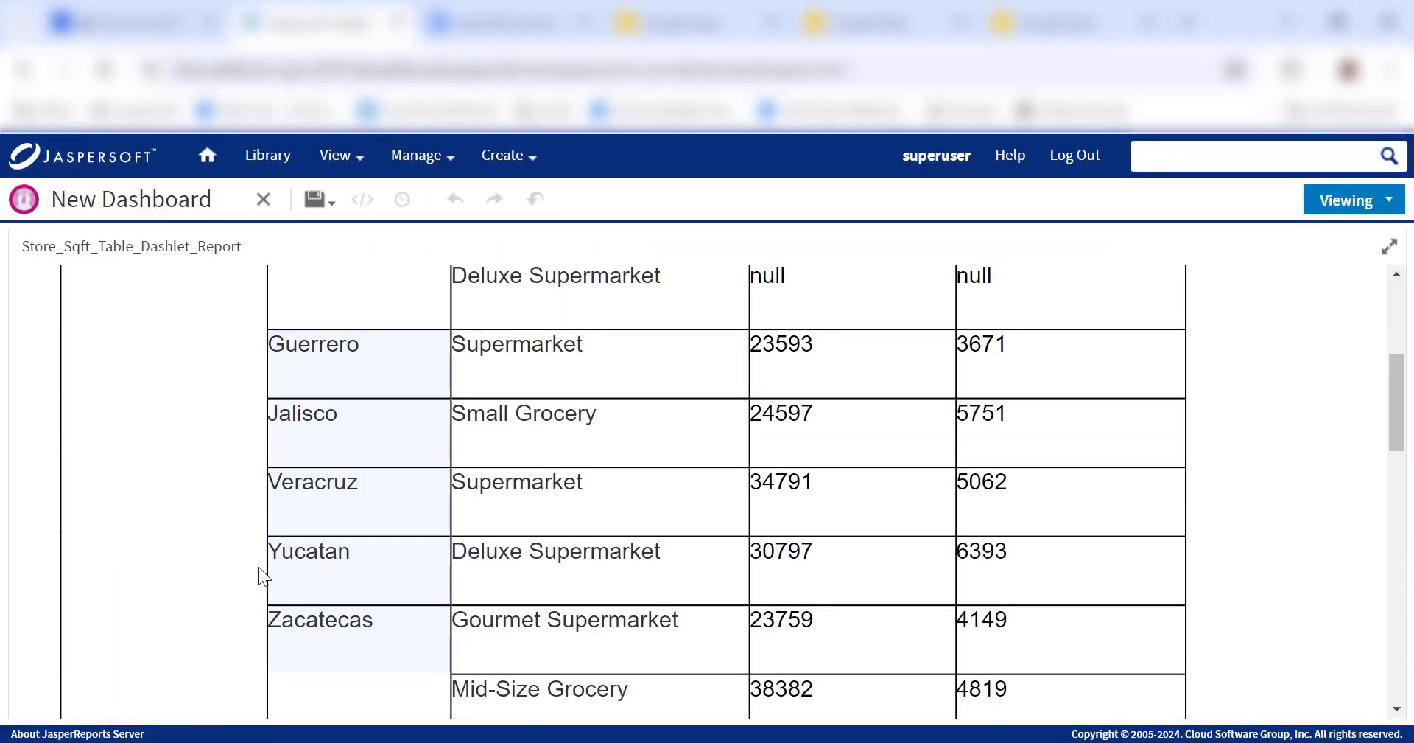
click(329, 414)
key(Return)
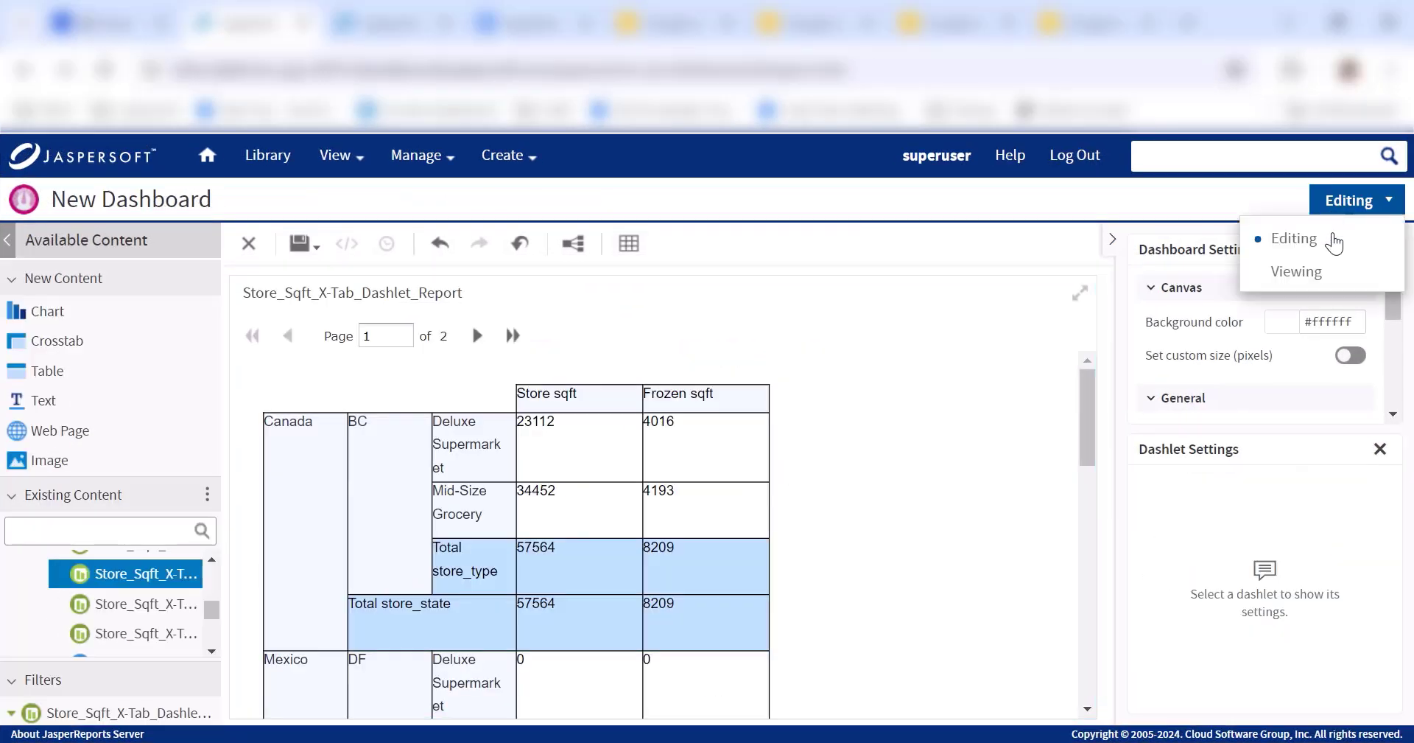
Step: In Viewing mode, follow the crosstab's Deluxe Supermarket link to show the Store_Chart_Ad Hoc View radar chart
click(1326, 274)
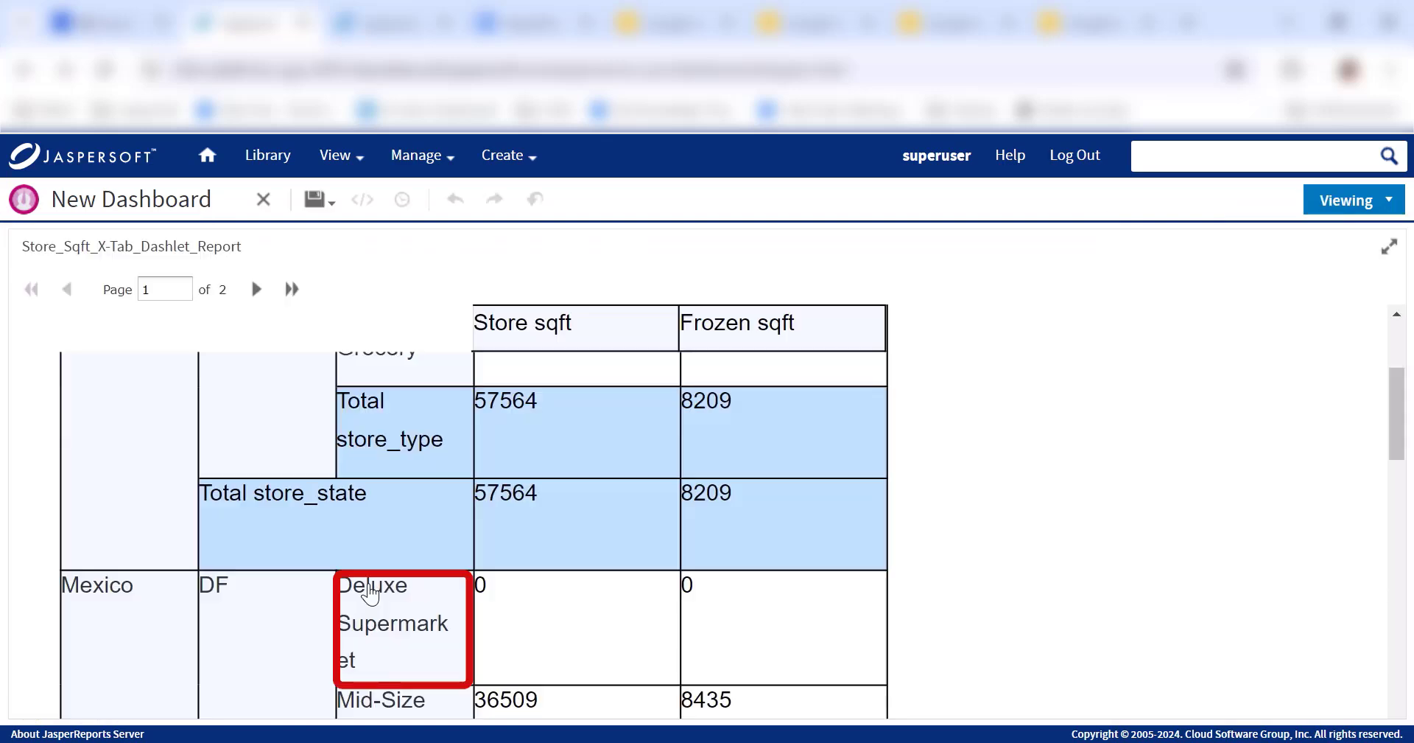
click(370, 593)
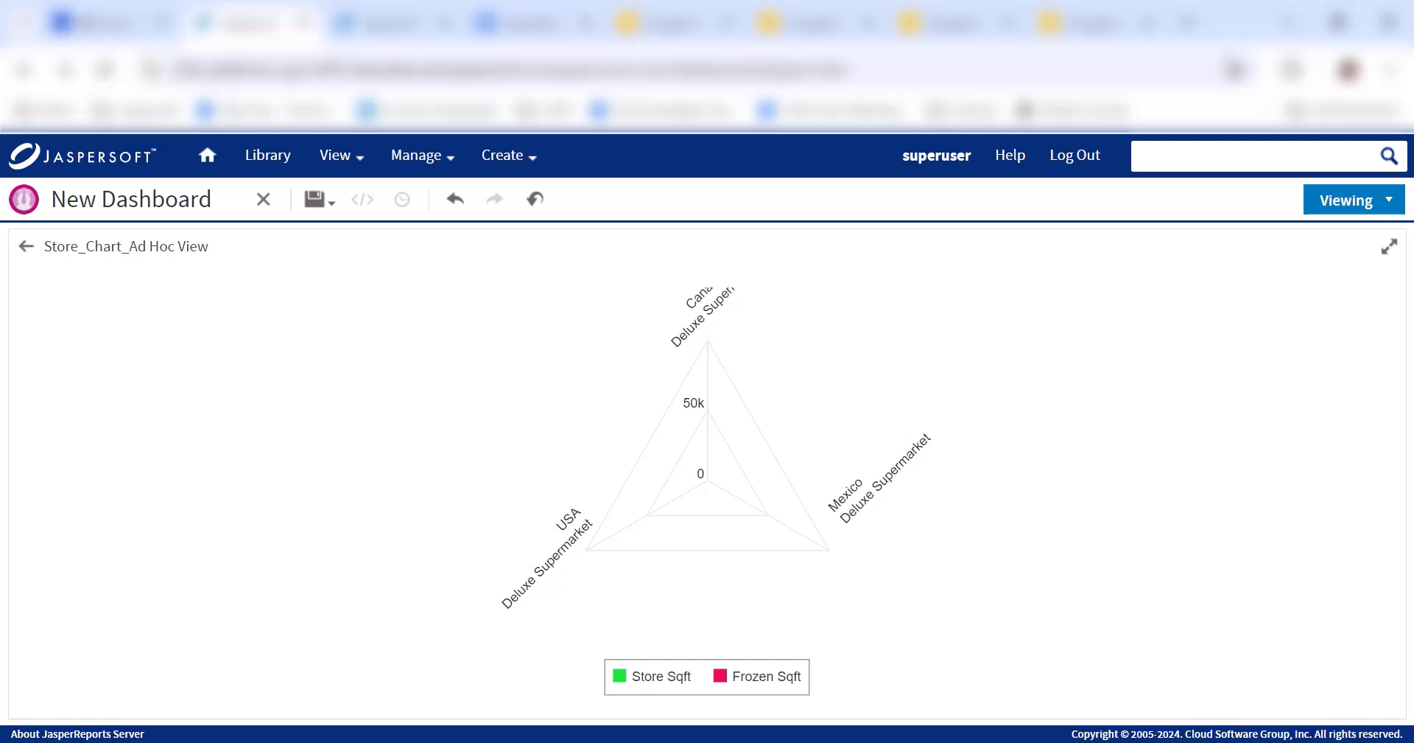
mouse_move(648, 551)
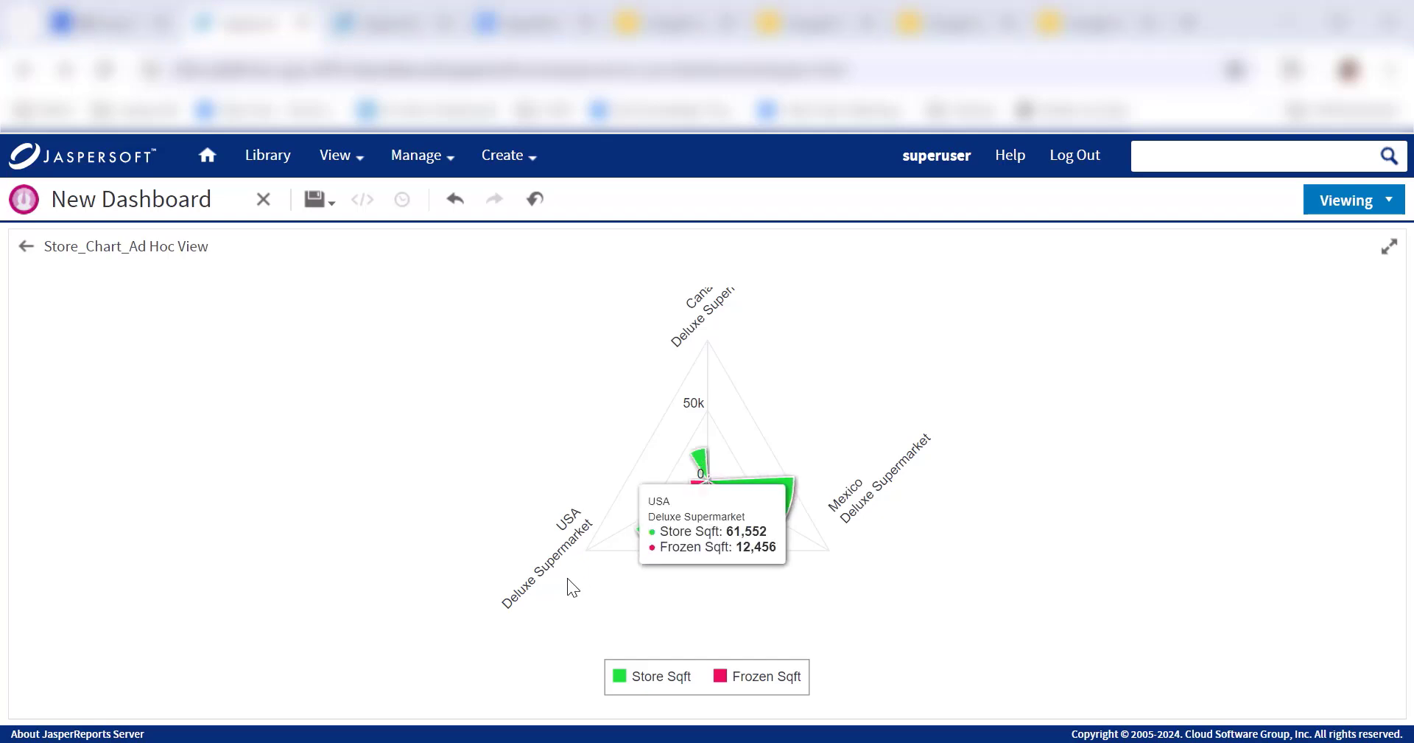